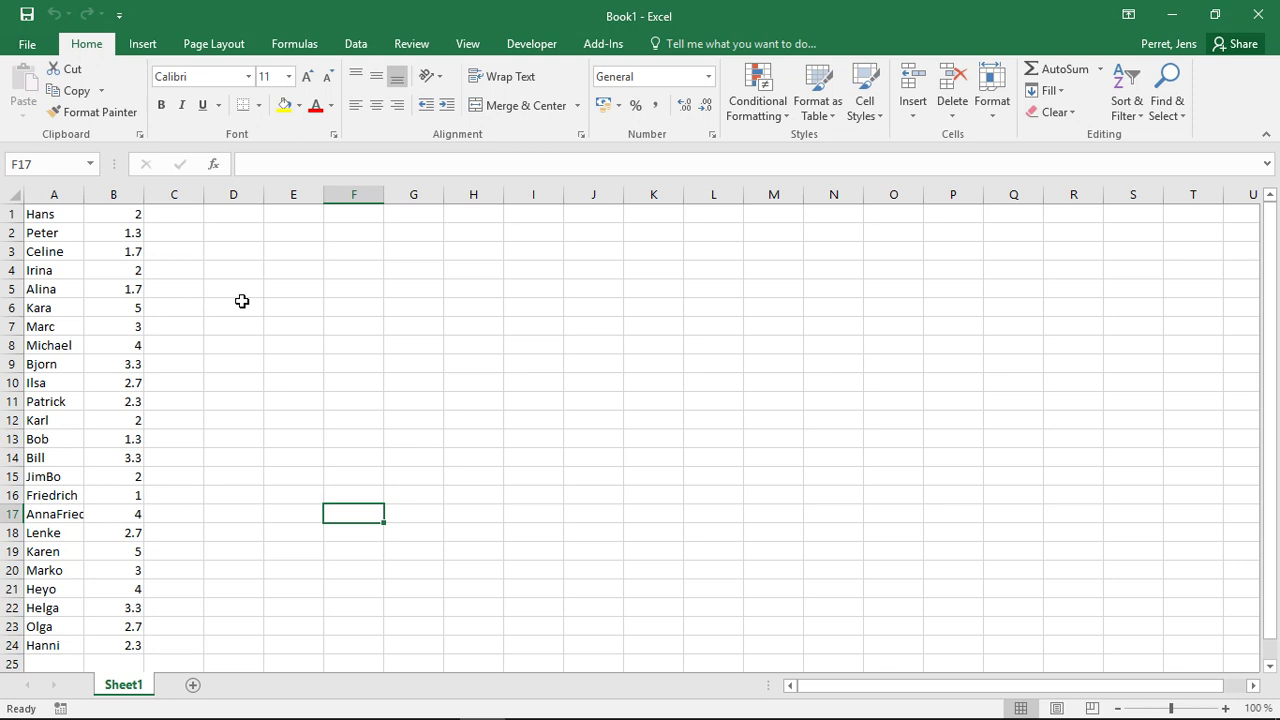
- Enter =MAX(B:B)-MIN(B:B) in E4 to get the marks range of 4
left_click(291, 270)
type("=RAN")
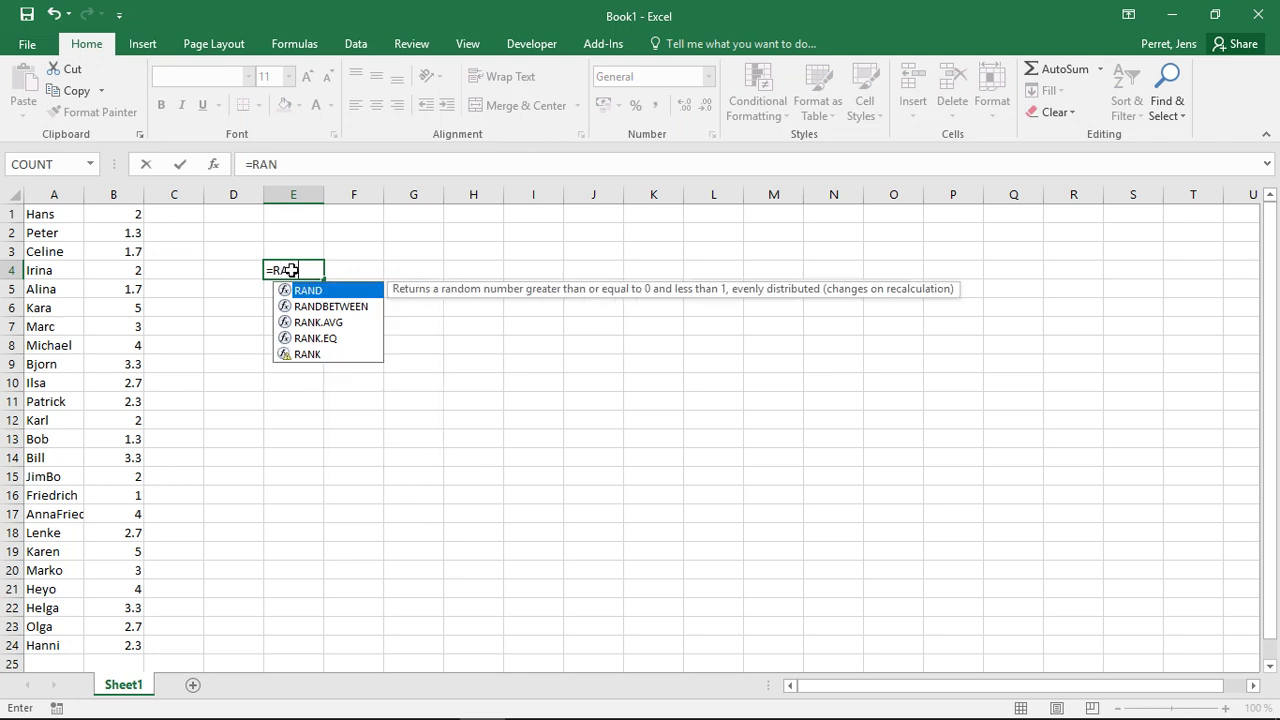
key("BackSpace")
key("BackSpace")
key("BackSpace")
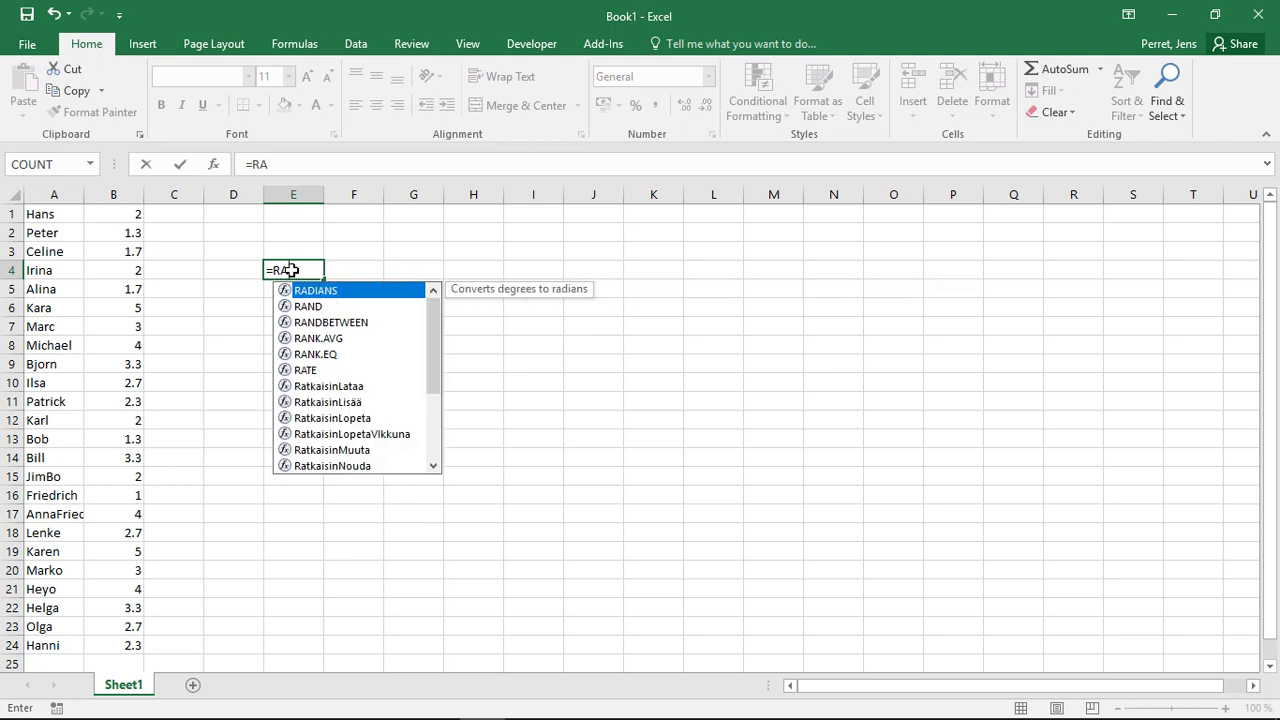
type("MAX(")
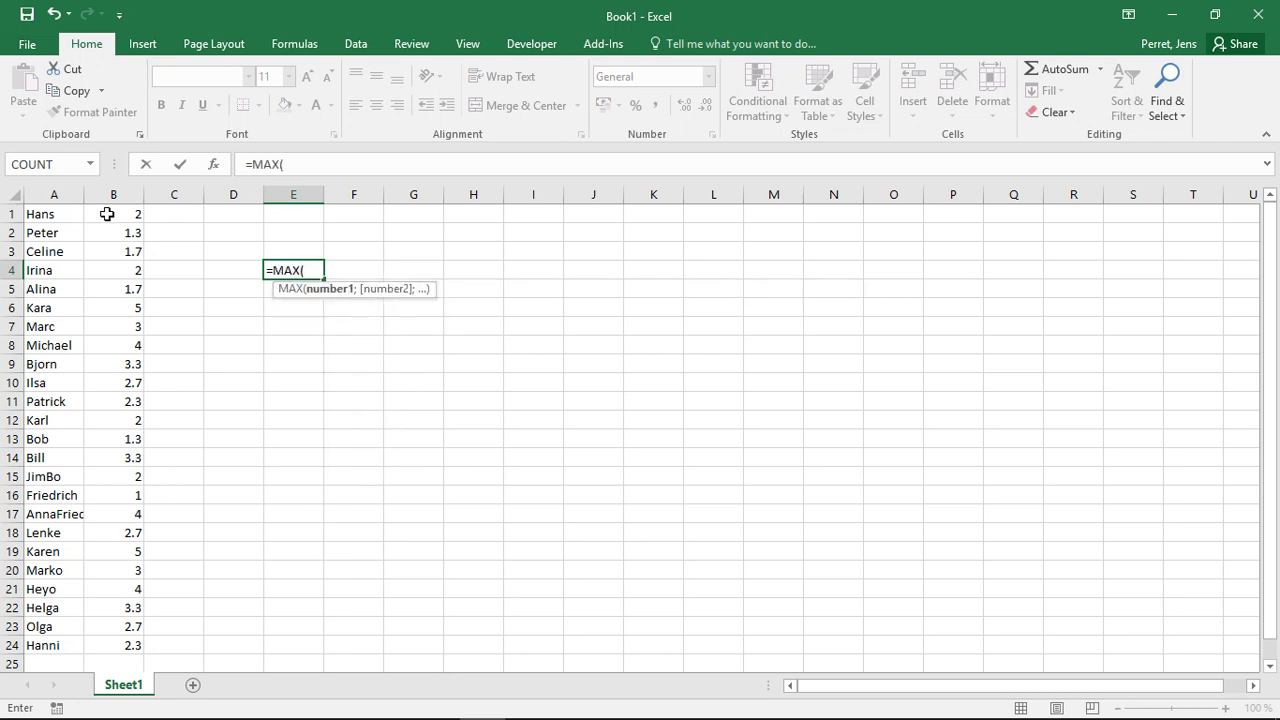
type("B:B")
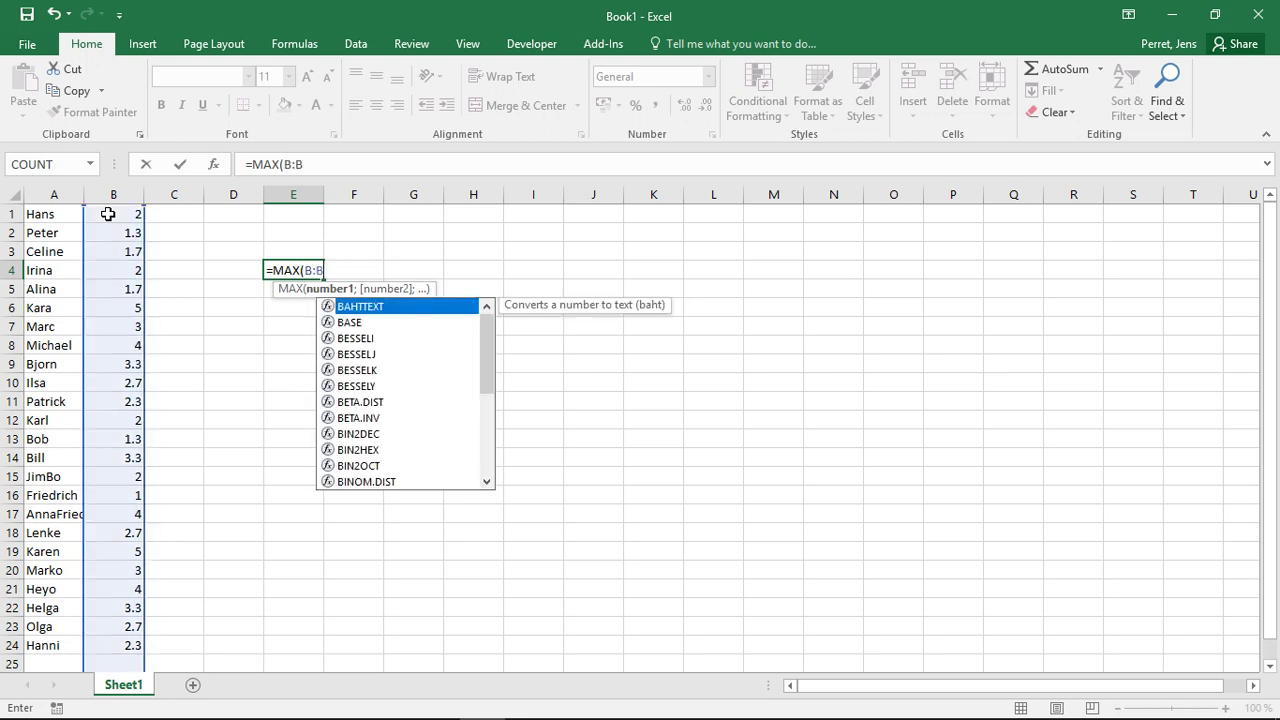
type(")-MIN(B")
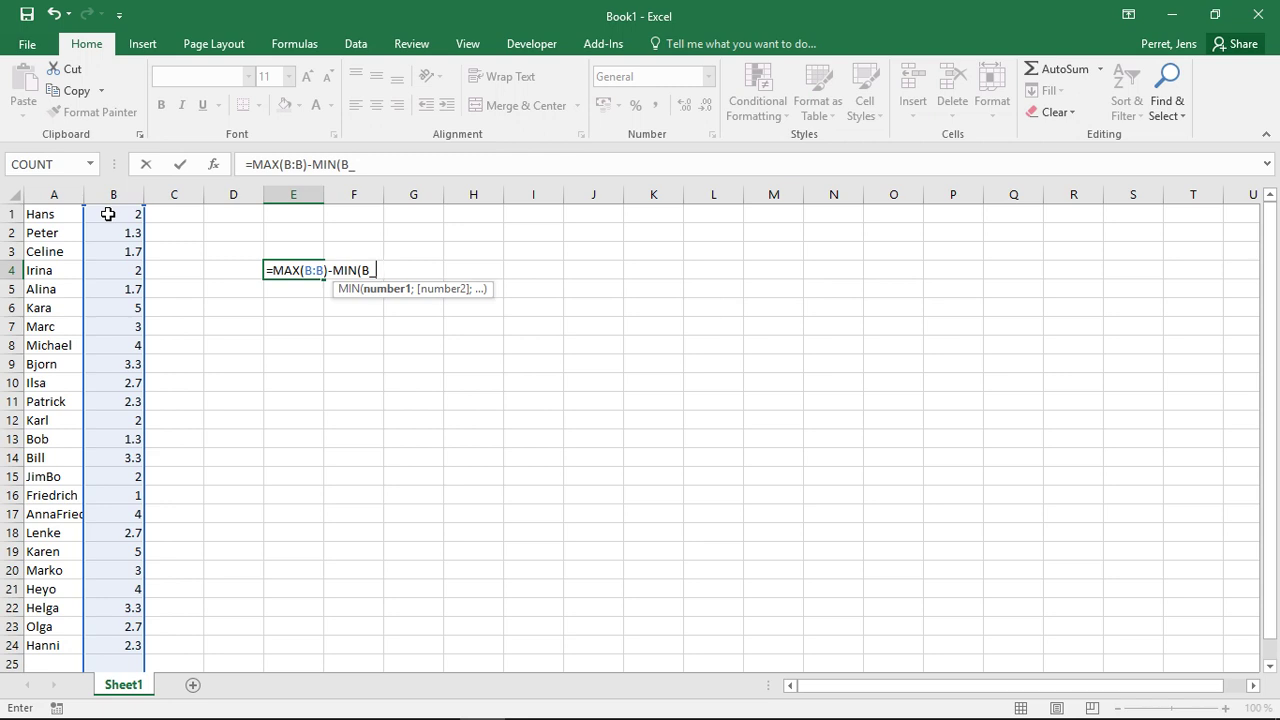
type(":B)")
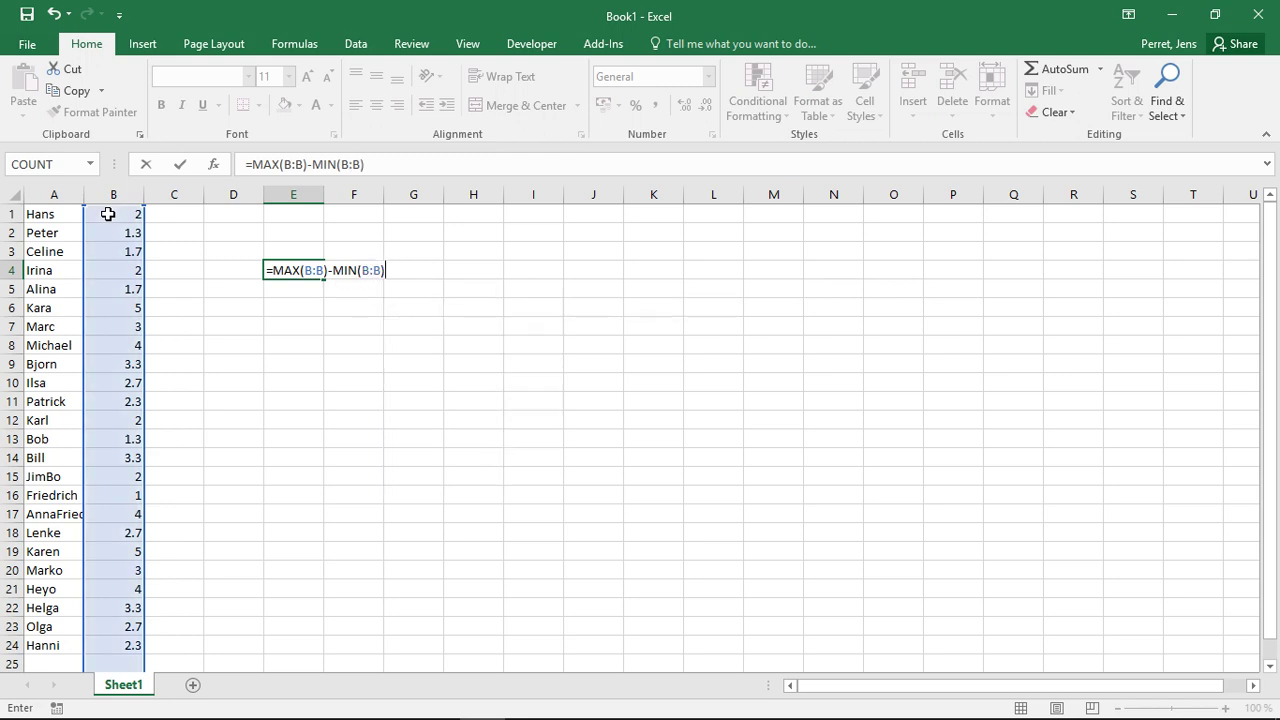
key("Return")
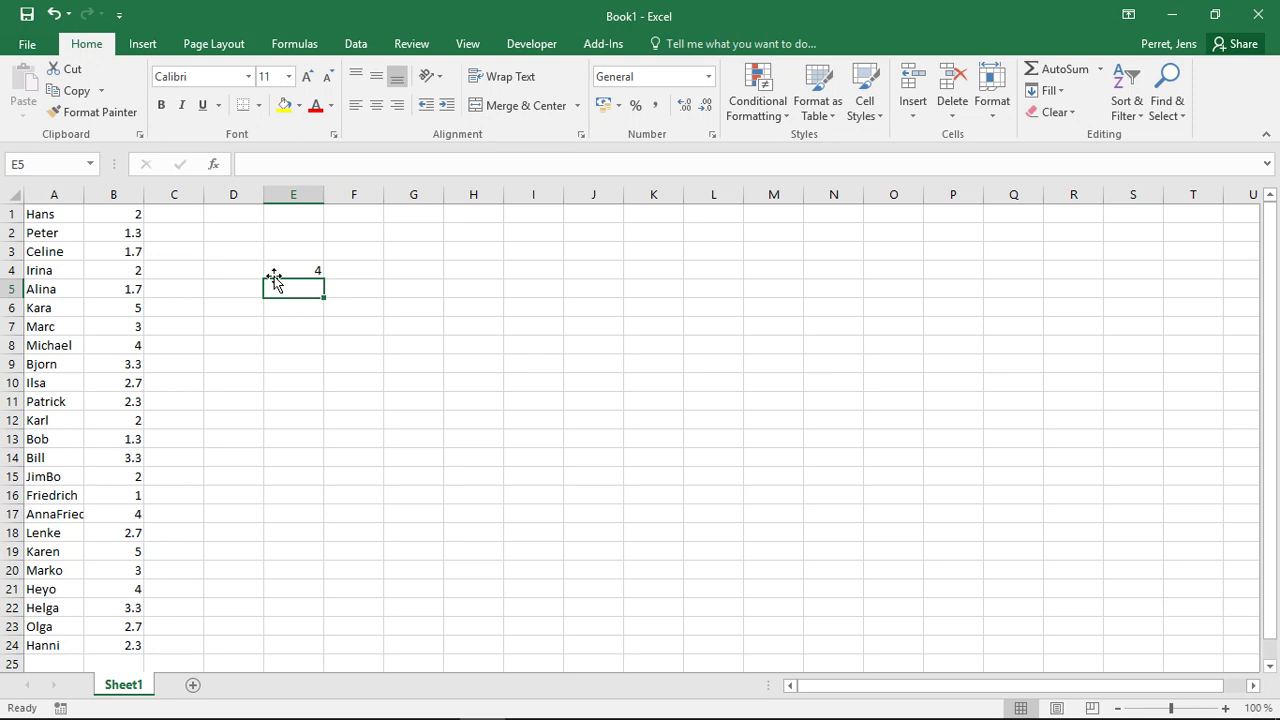
- Enter =QUARTILE.INC(B:B;3)-QUARTILE.INC(B:B;1) in E5, giving an interquartile range of 1.3
type("=IQ")
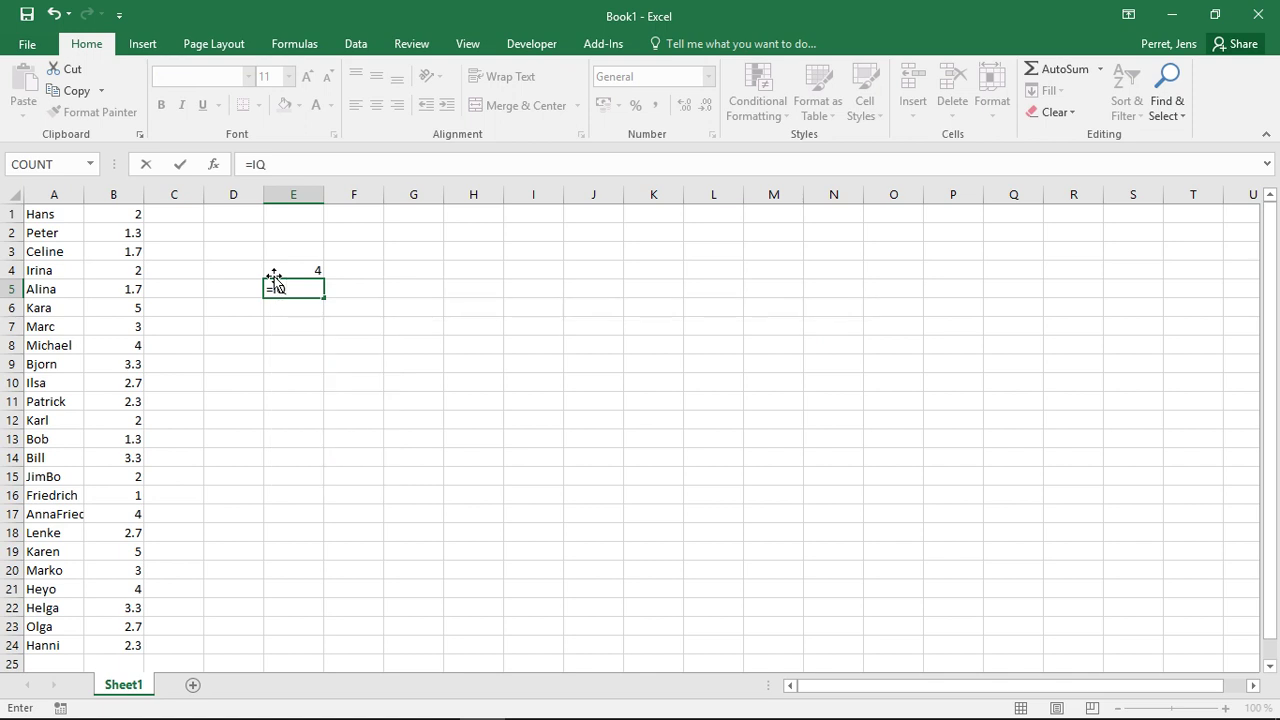
key("BackSpace")
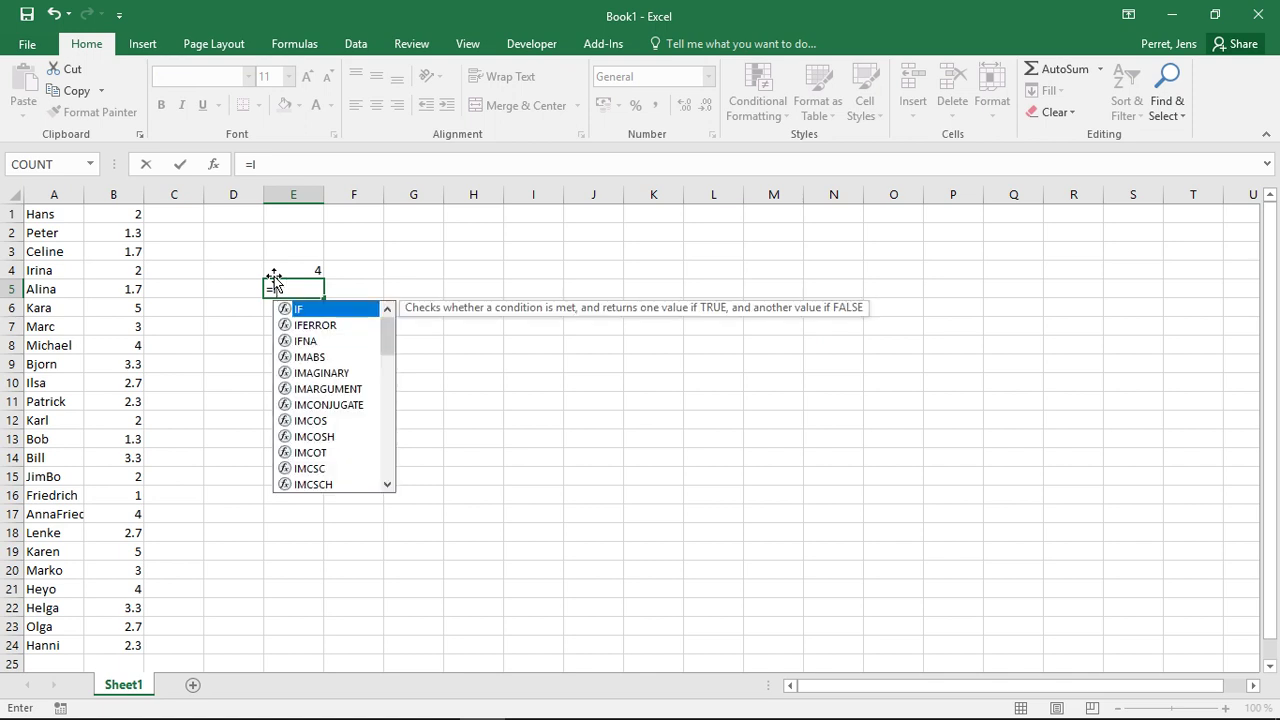
type("NT")
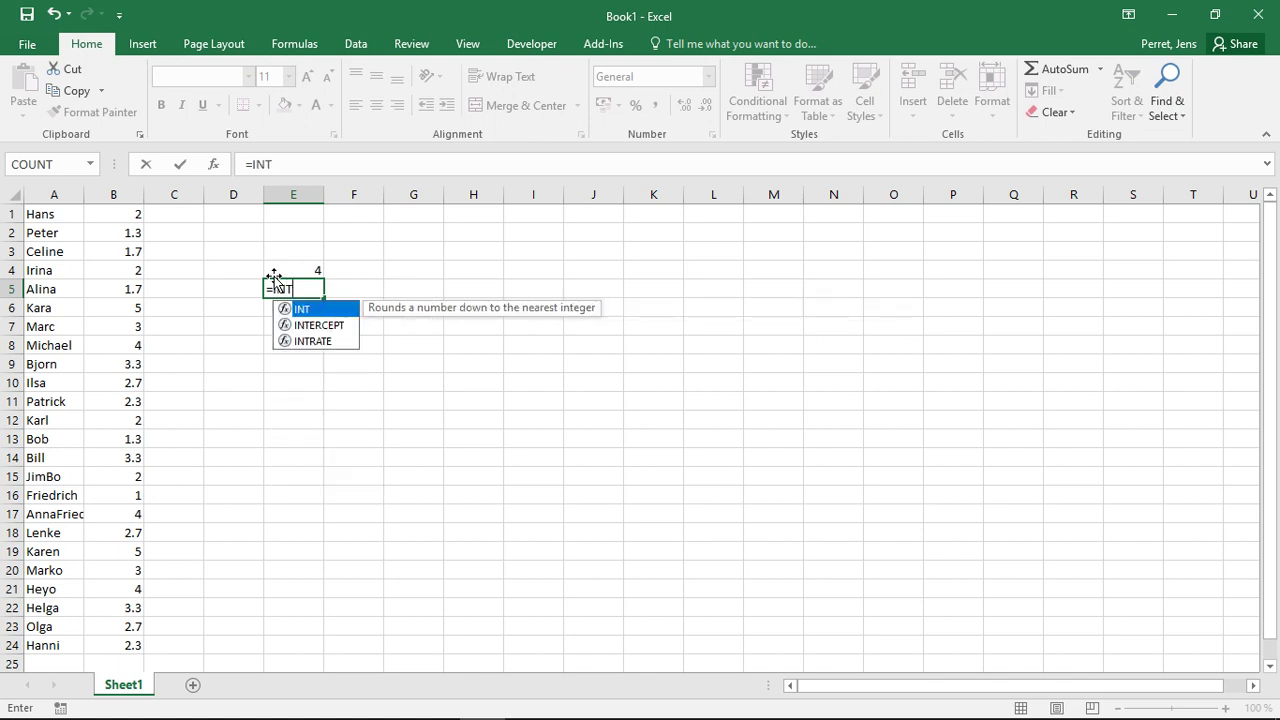
type("E")
key("BackSpace")
key("BackSpace")
key("BackSpace")
key("BackSpace")
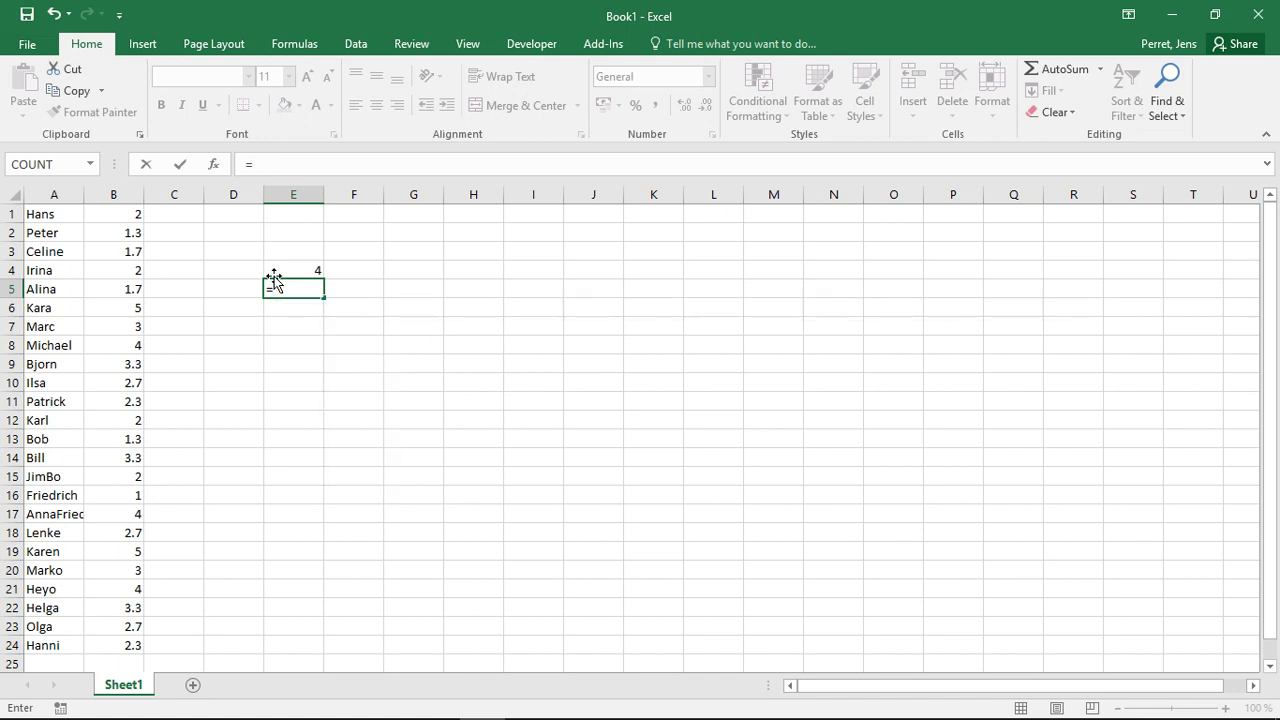
type("QU")
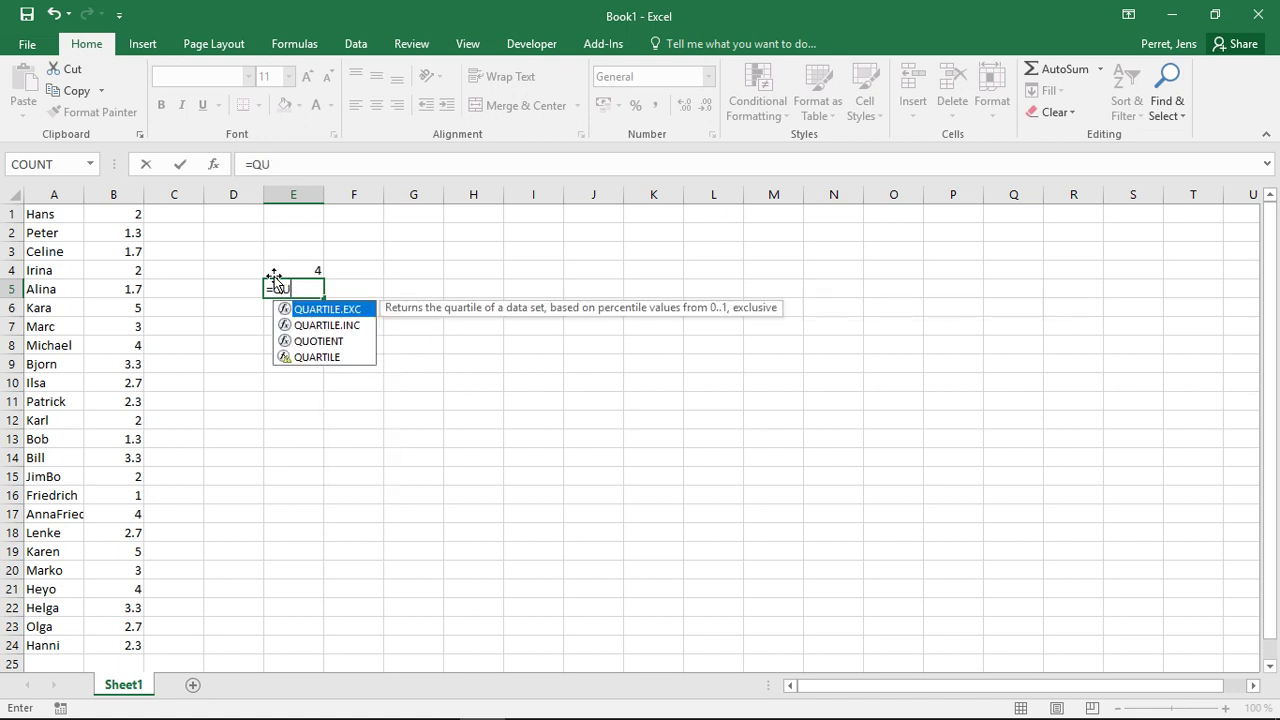
type("ARTI")
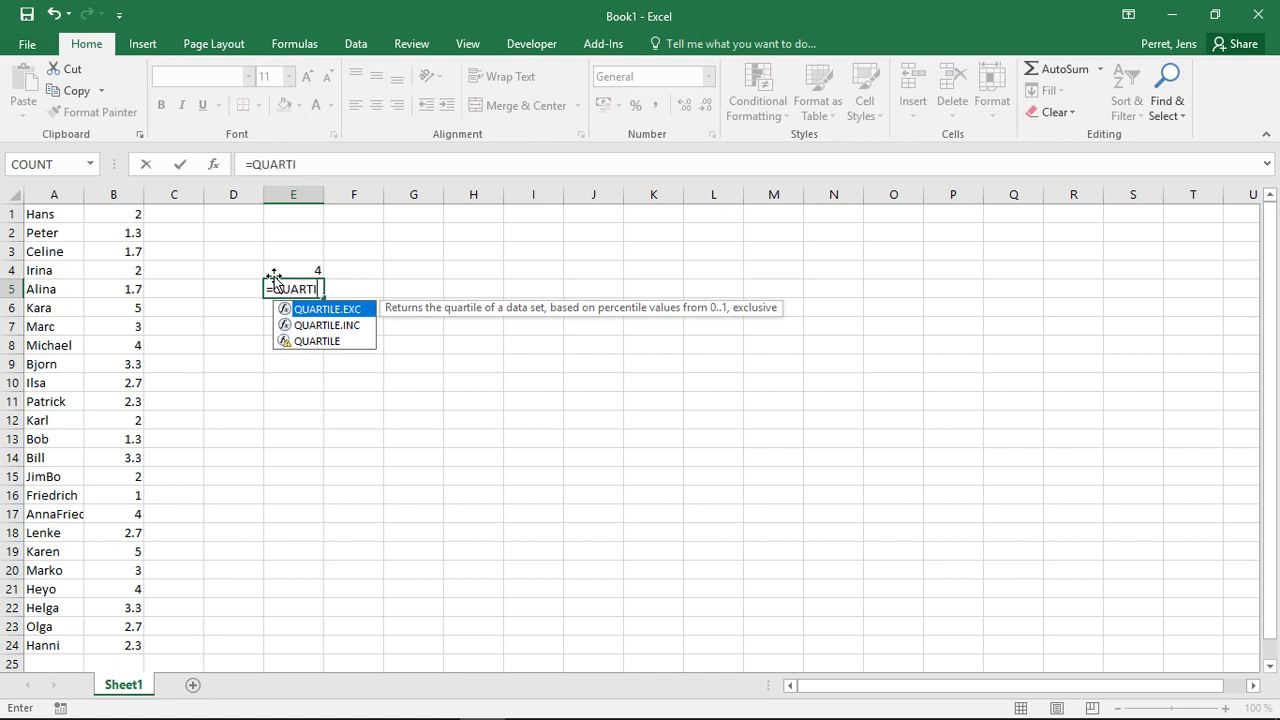
type("LE.in")
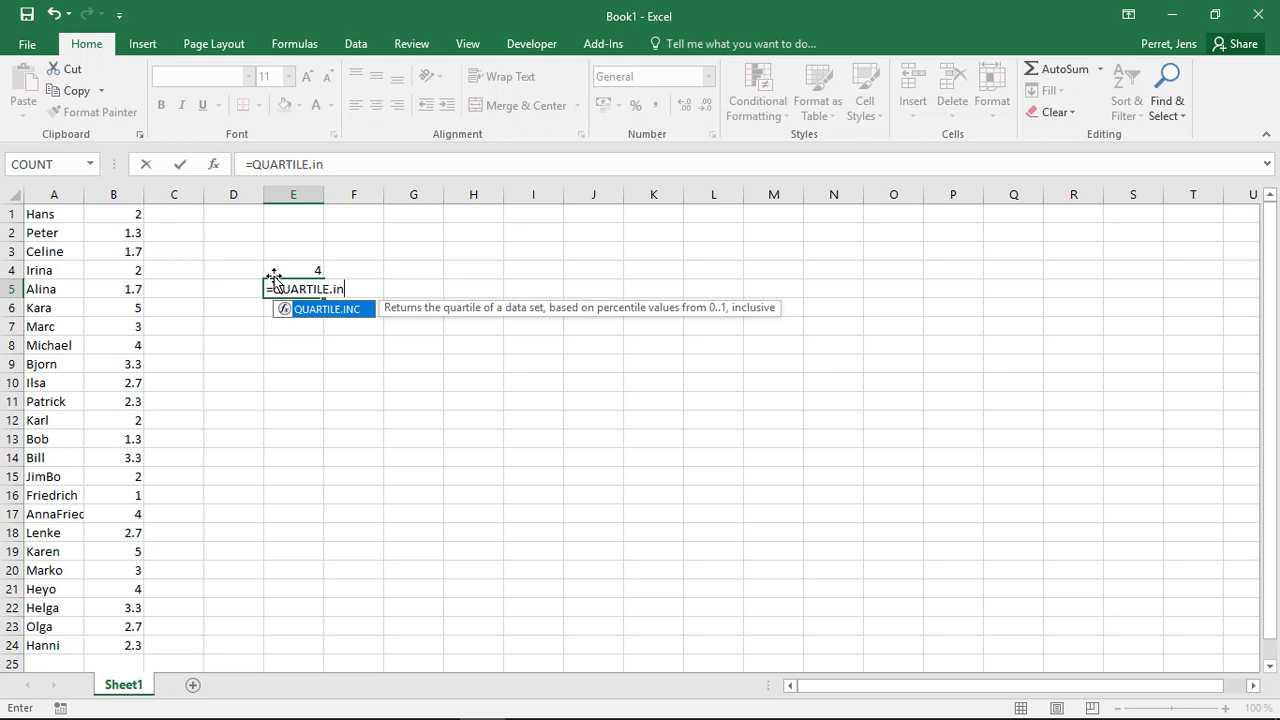
type("c(B:B;")
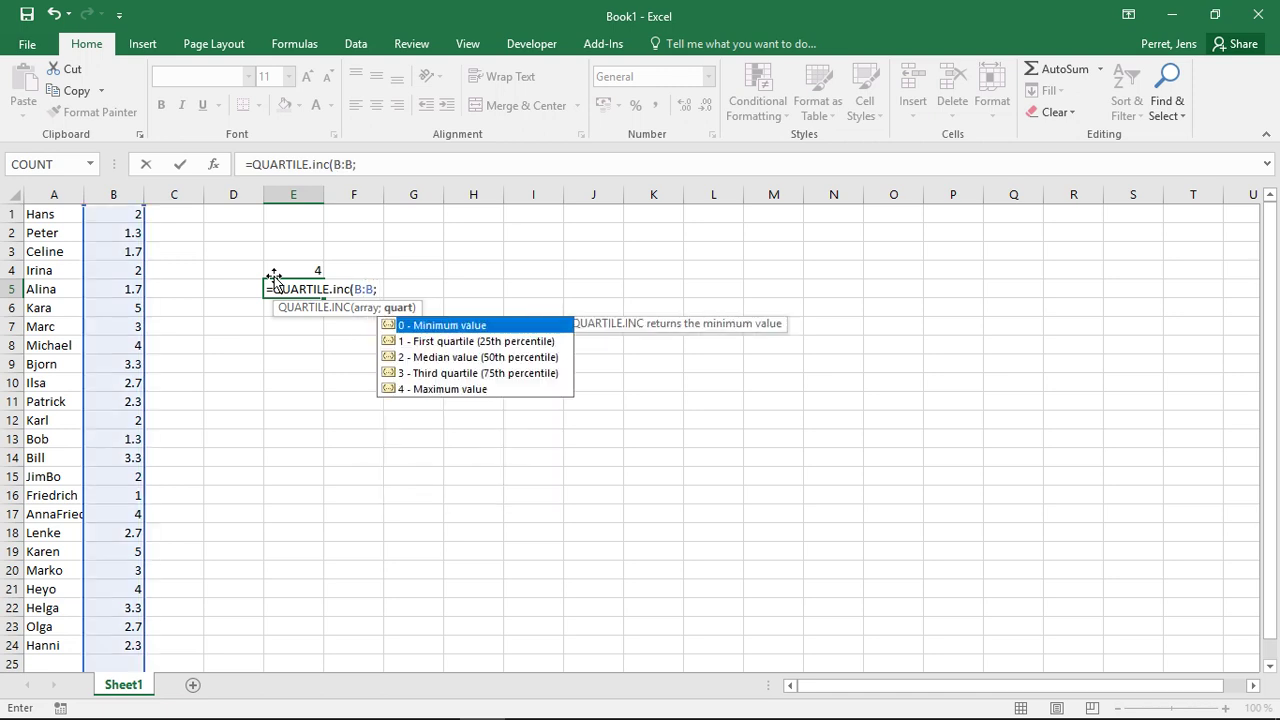
type("3)-quari")
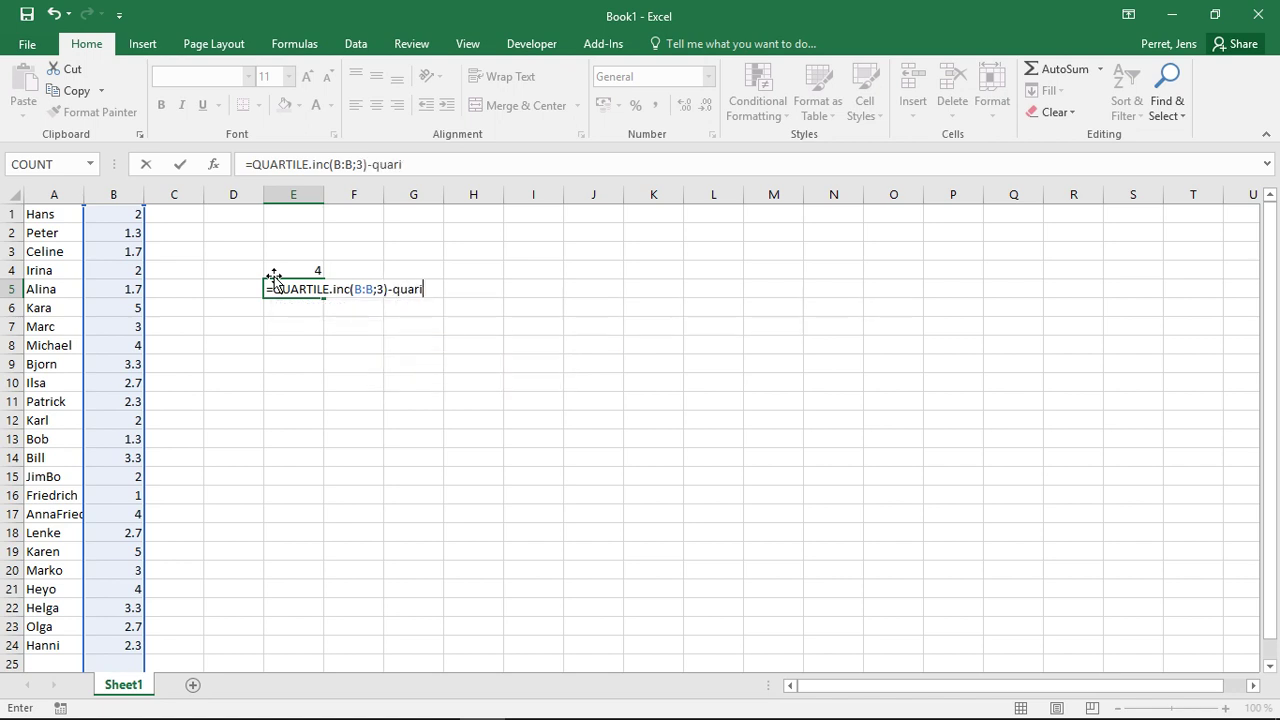
key("BackSpace")
type("tile")
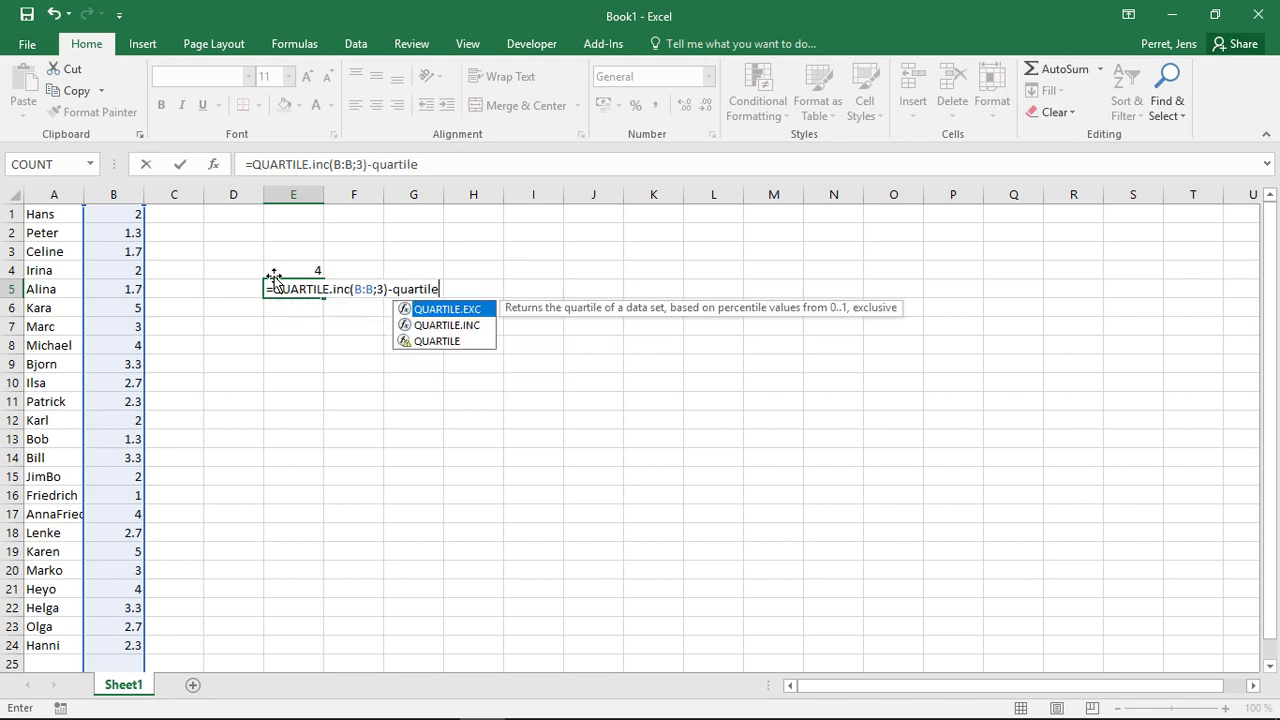
type(".inc(")
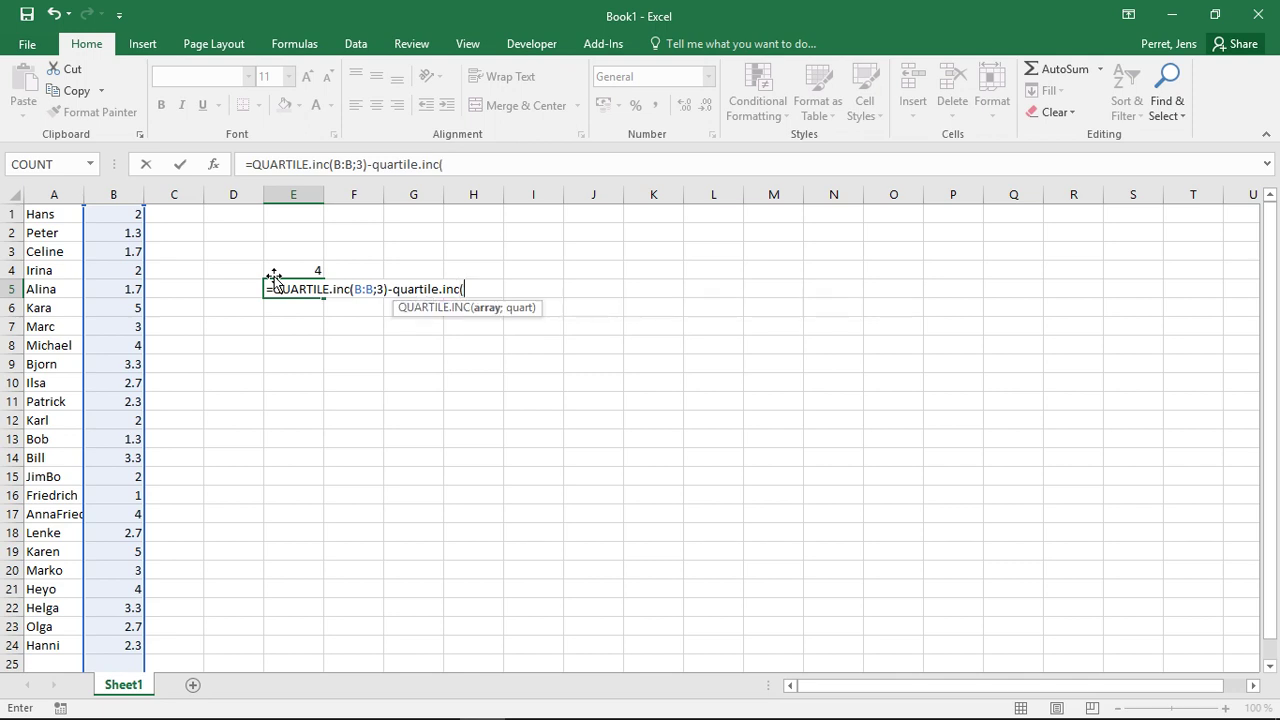
type("B:B;")
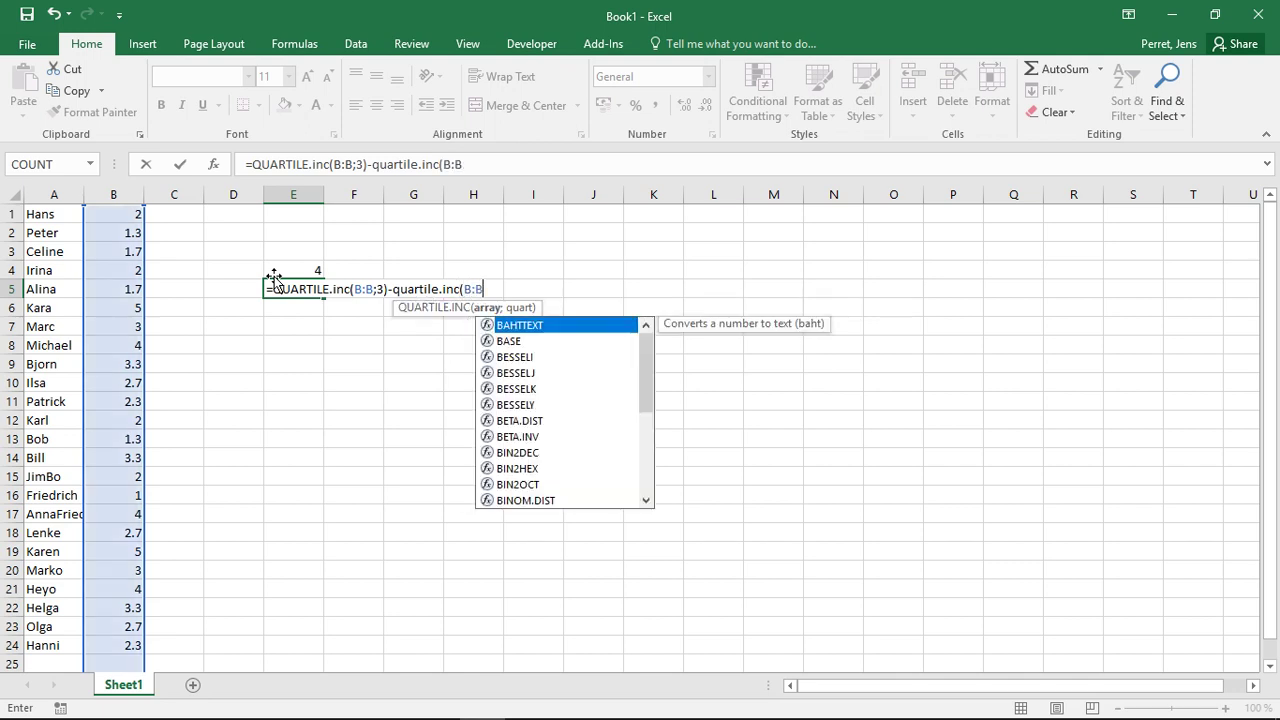
type("1)")
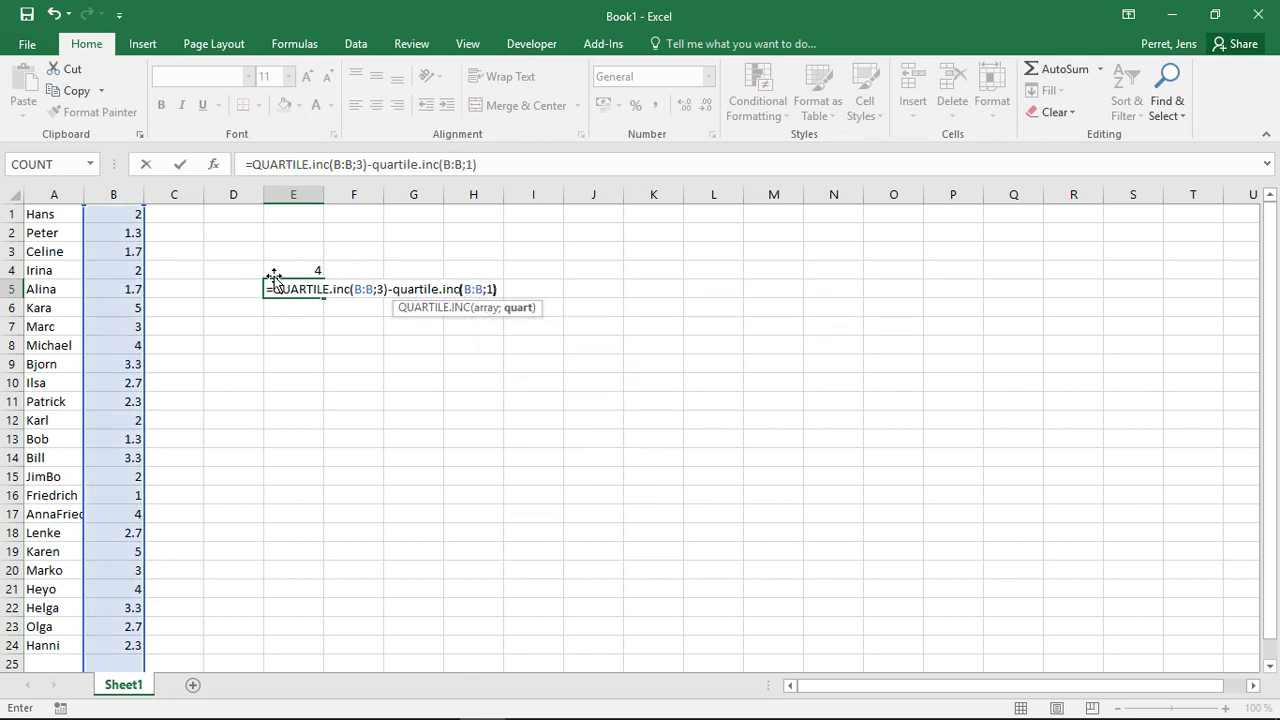
key("Return")
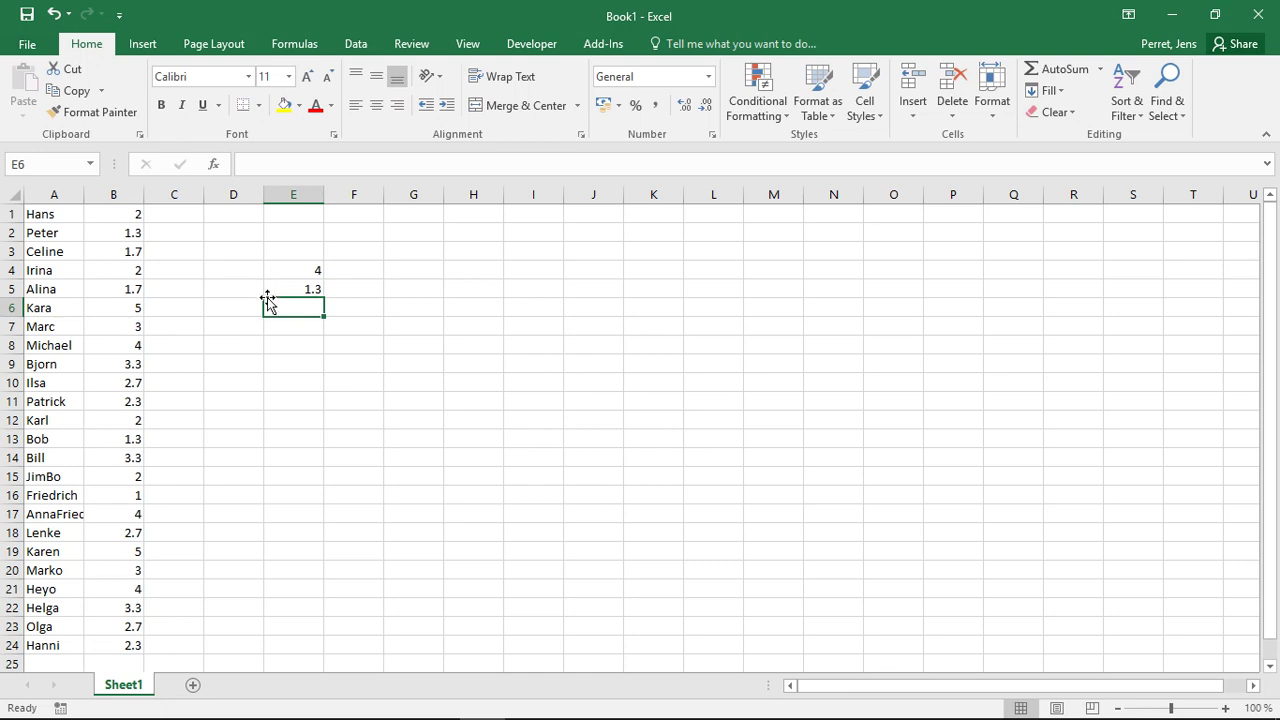
left_click(305, 290)
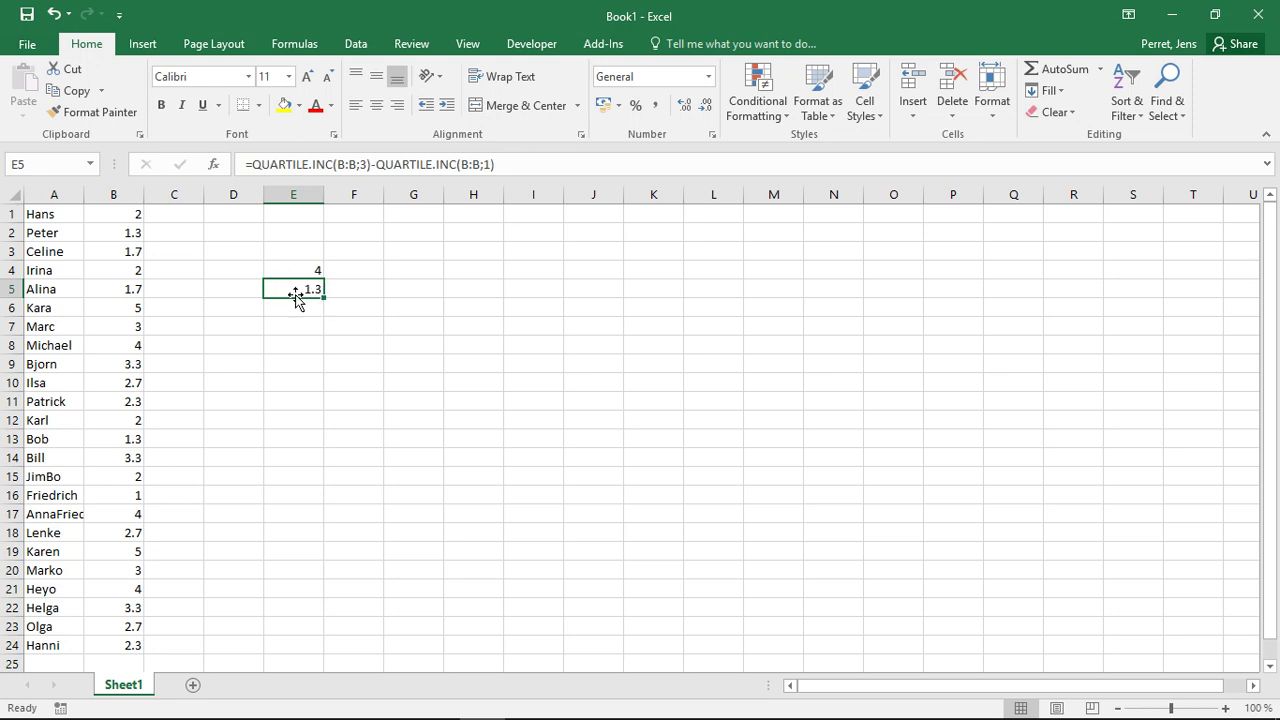
left_click(310, 268)
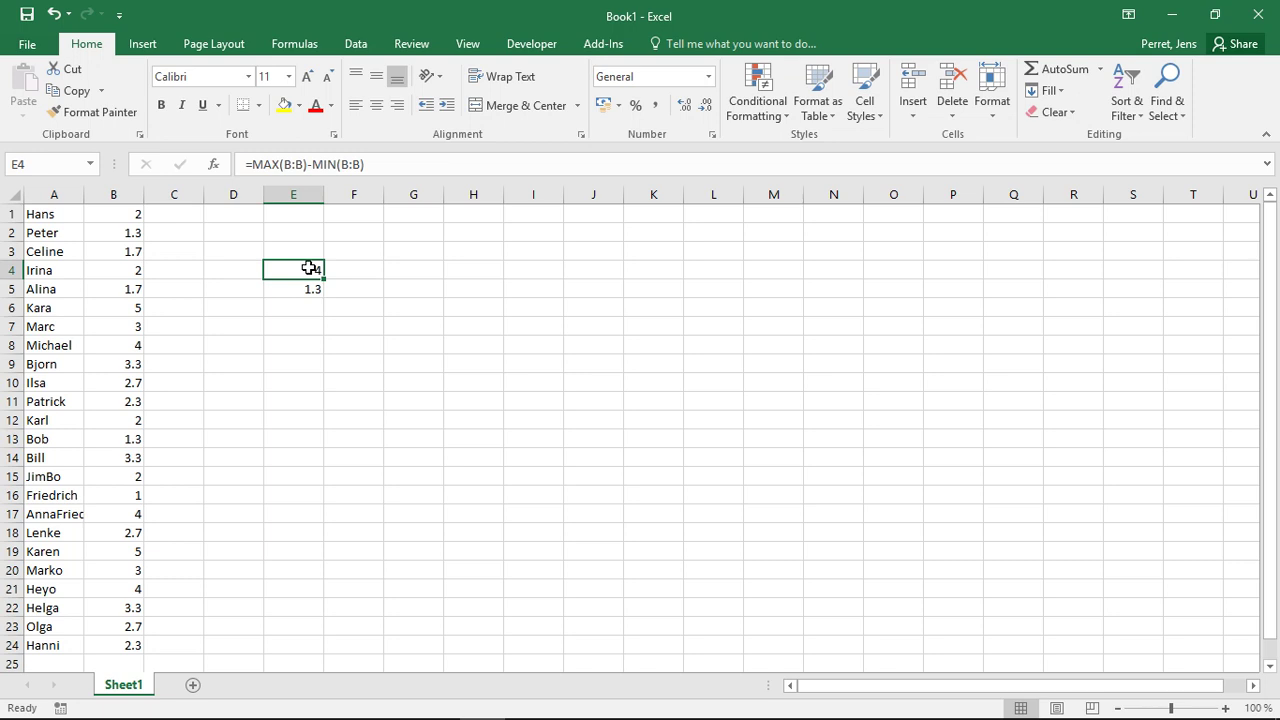
left_click(307, 289)
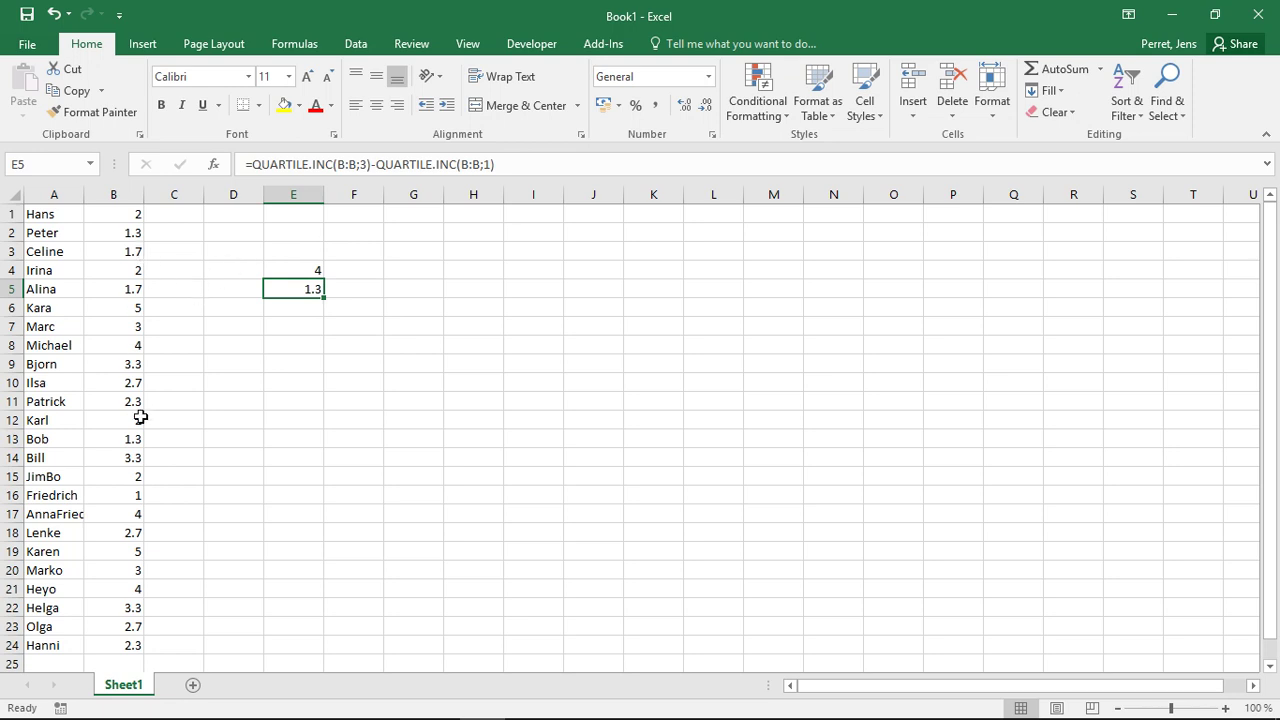
- Replace the two marks of 5 with 2 and 3, updating range to 3 and IQR to 1.075
left_click(122, 549)
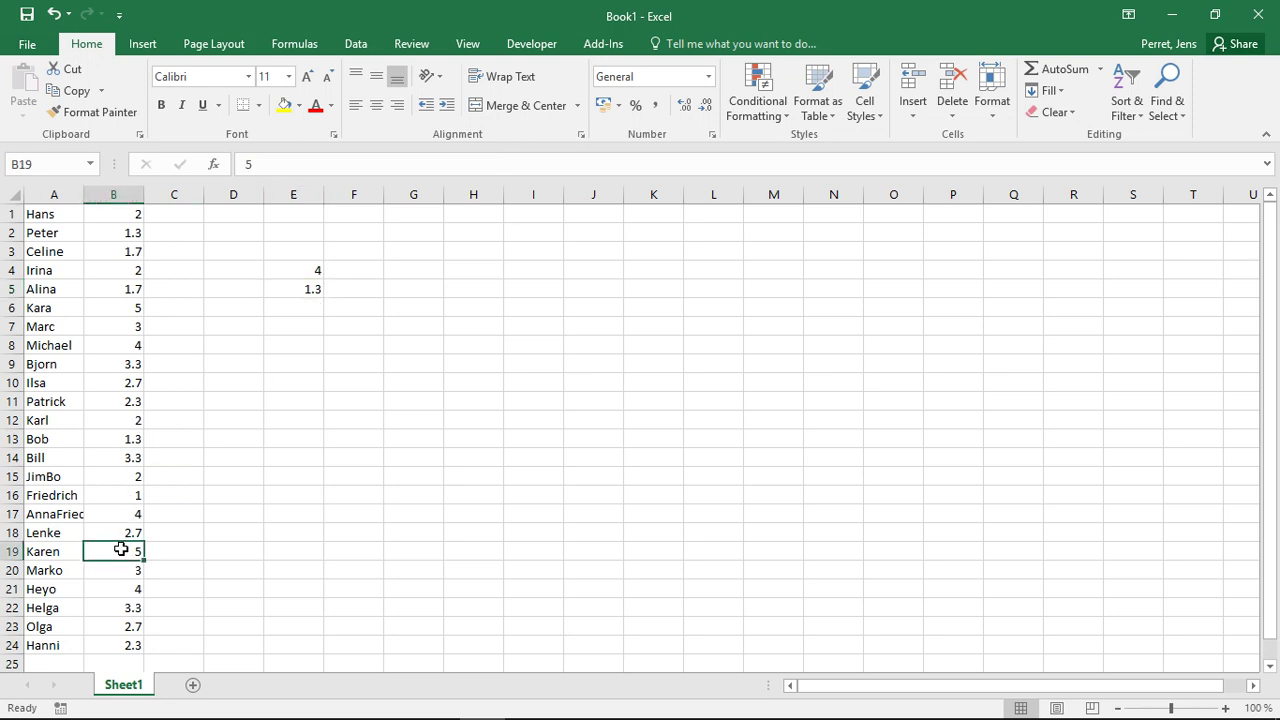
left_click(122, 307)
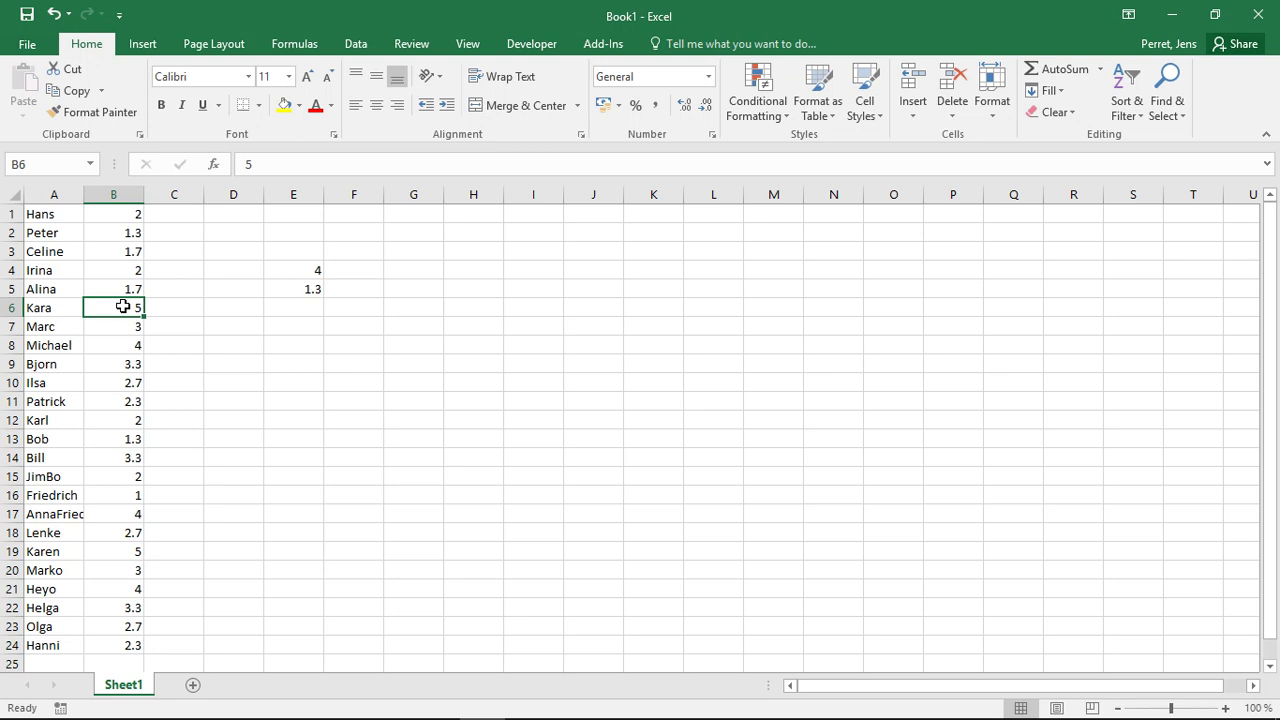
left_click_drag(83, 310, 126, 551)
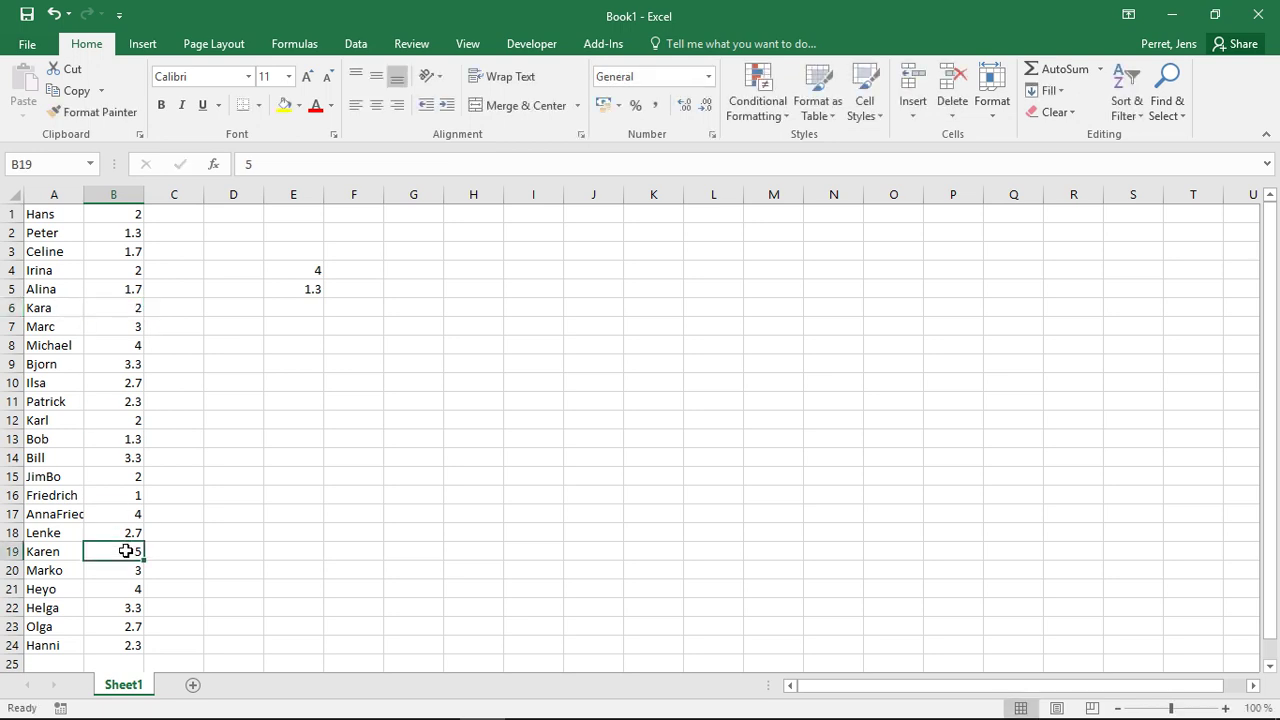
type("2")
key("BackSpace")
type("3")
key("Return")
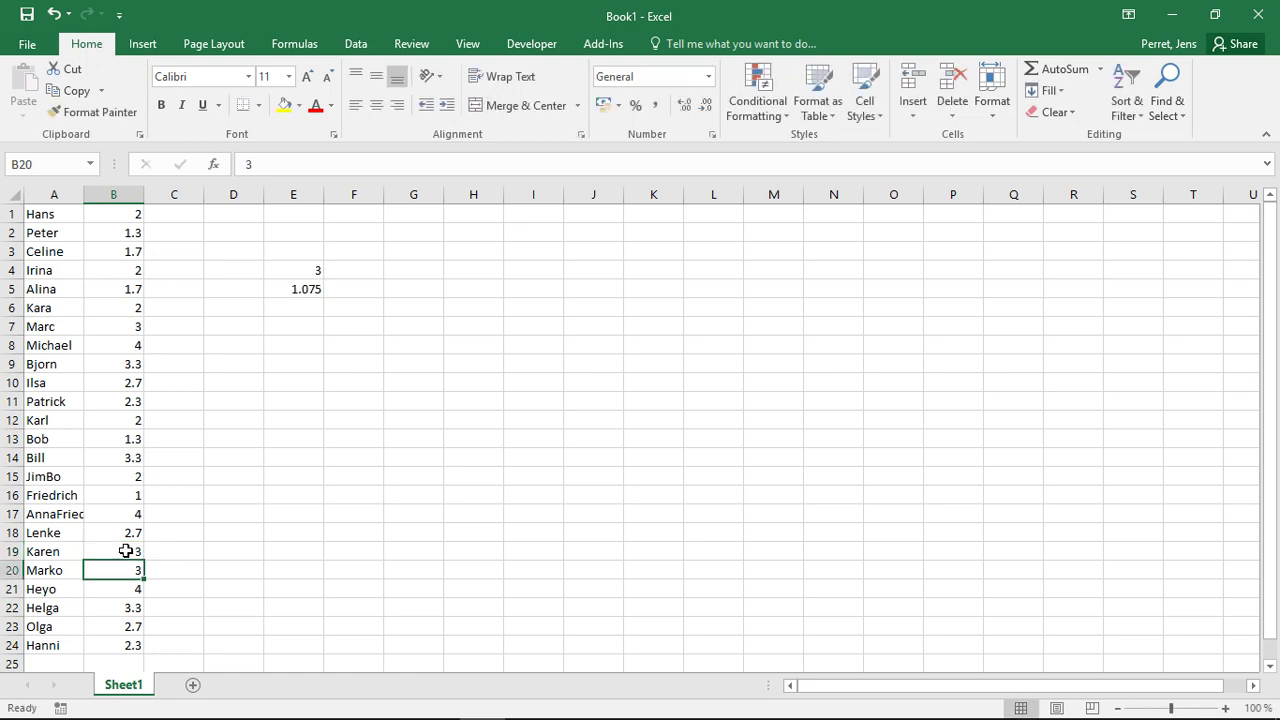
left_click(248, 488)
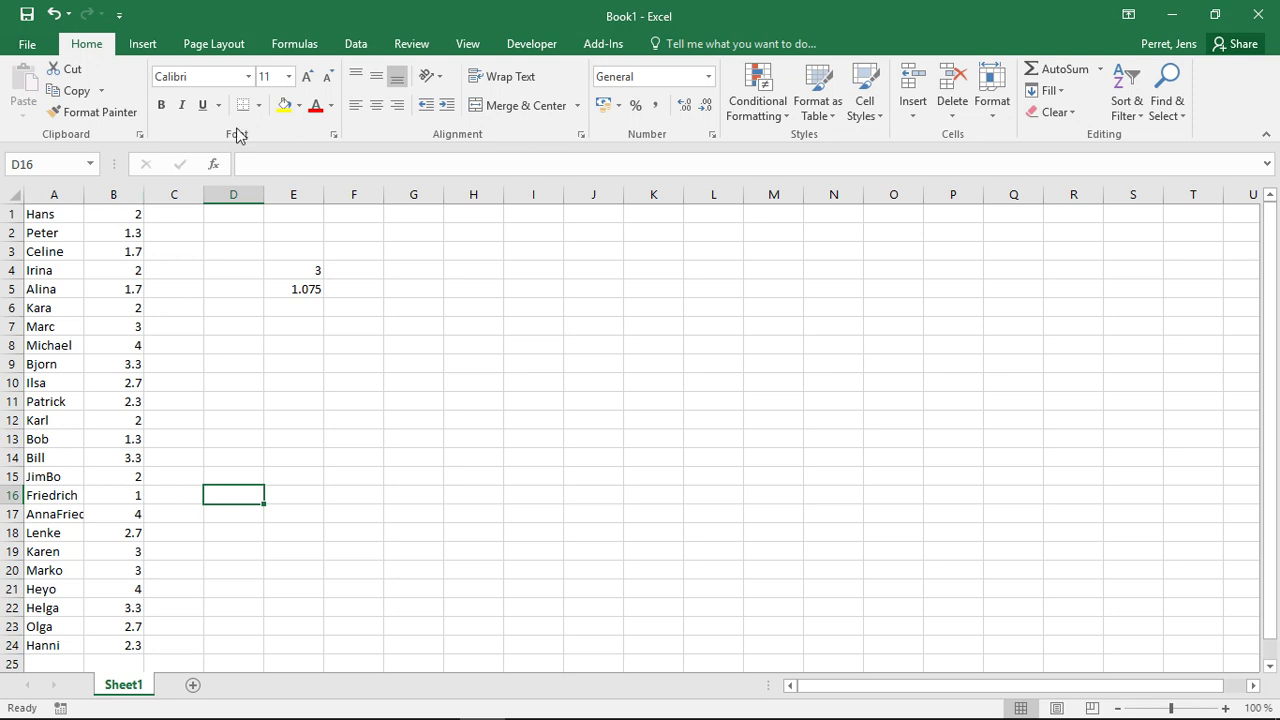
- Enter =VAR.S(B:B) in G4, choosing VAR.S over VAR.P, giving variance 0.750652
left_click(416, 271)
type("=VA")
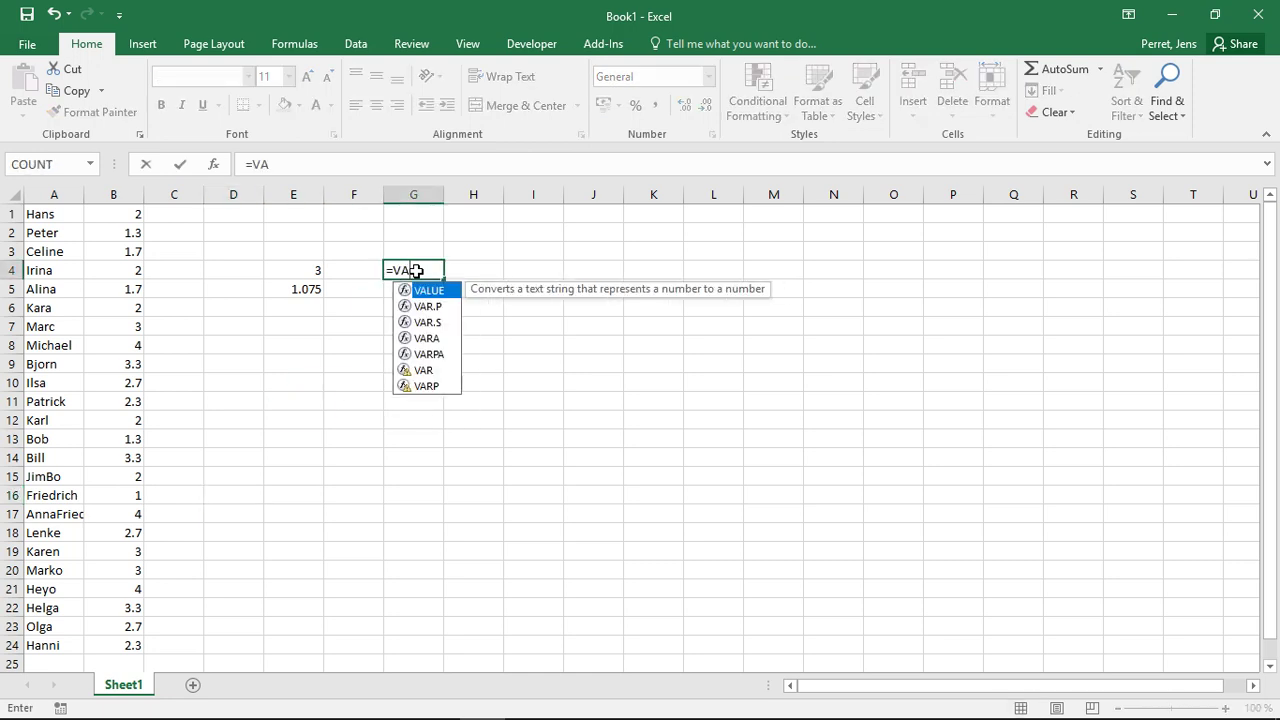
type("R")
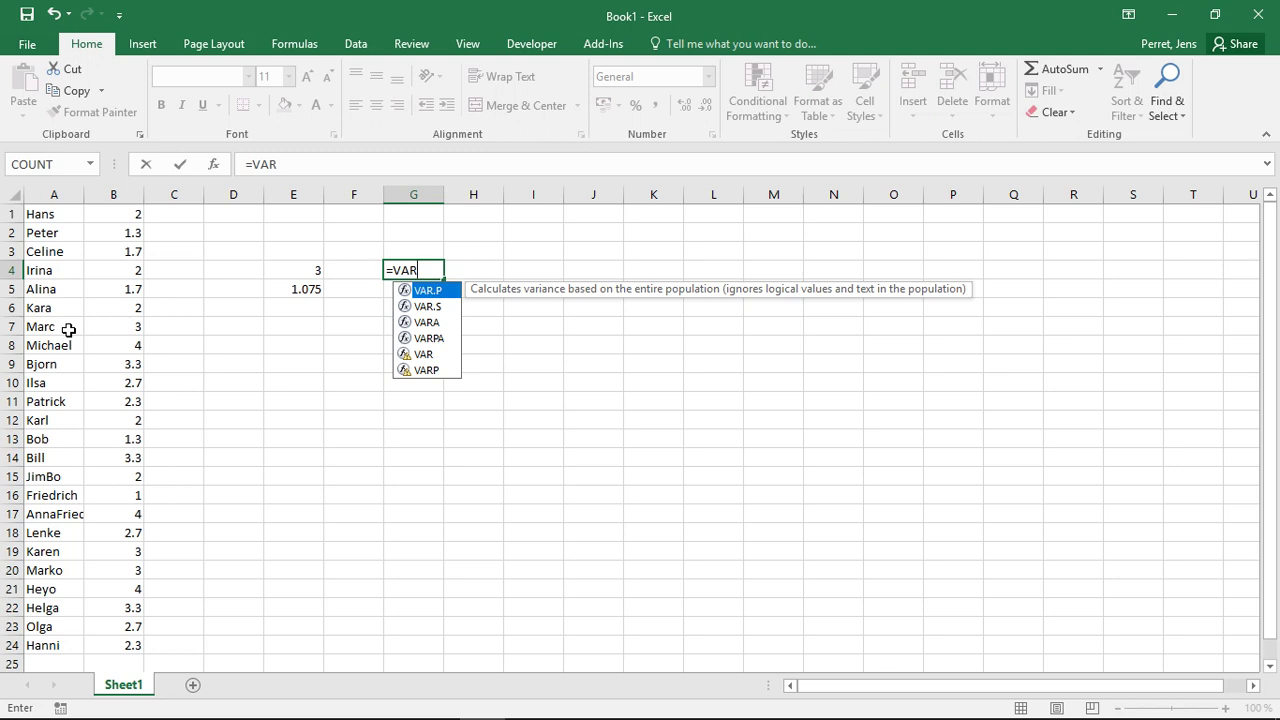
left_click(443, 307)
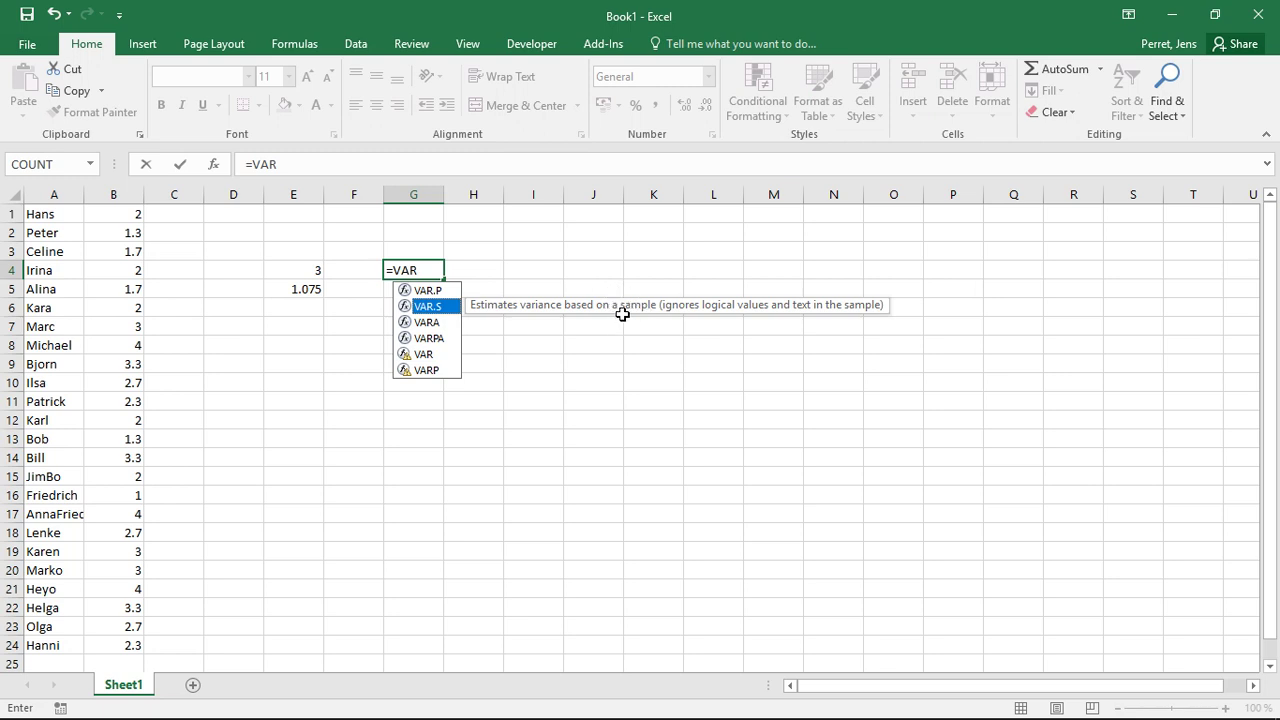
left_click(420, 295)
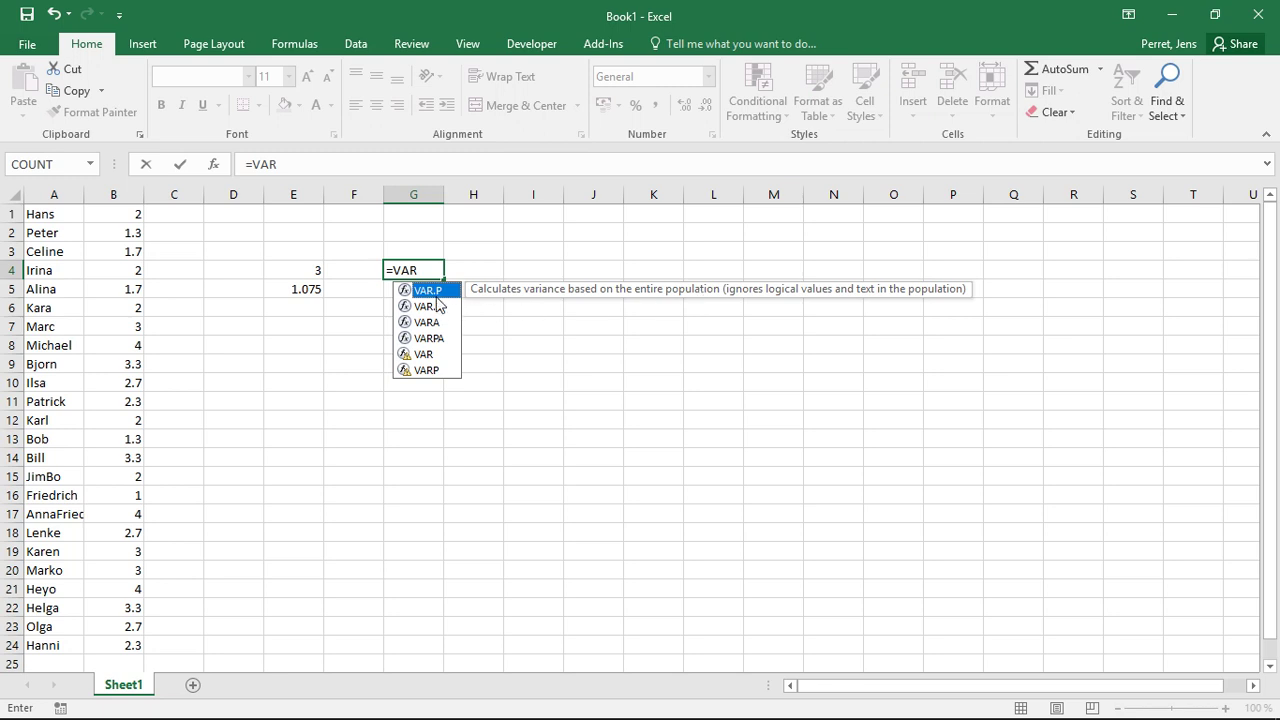
left_click(437, 308)
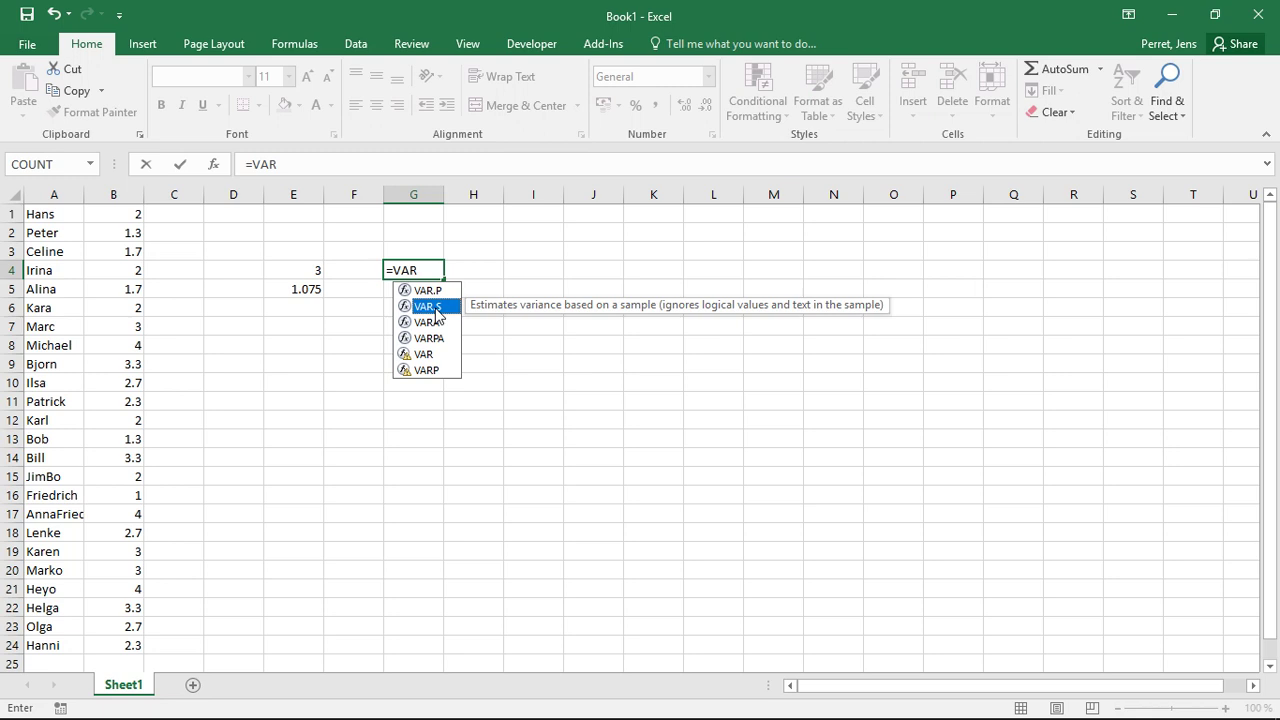
type(".")
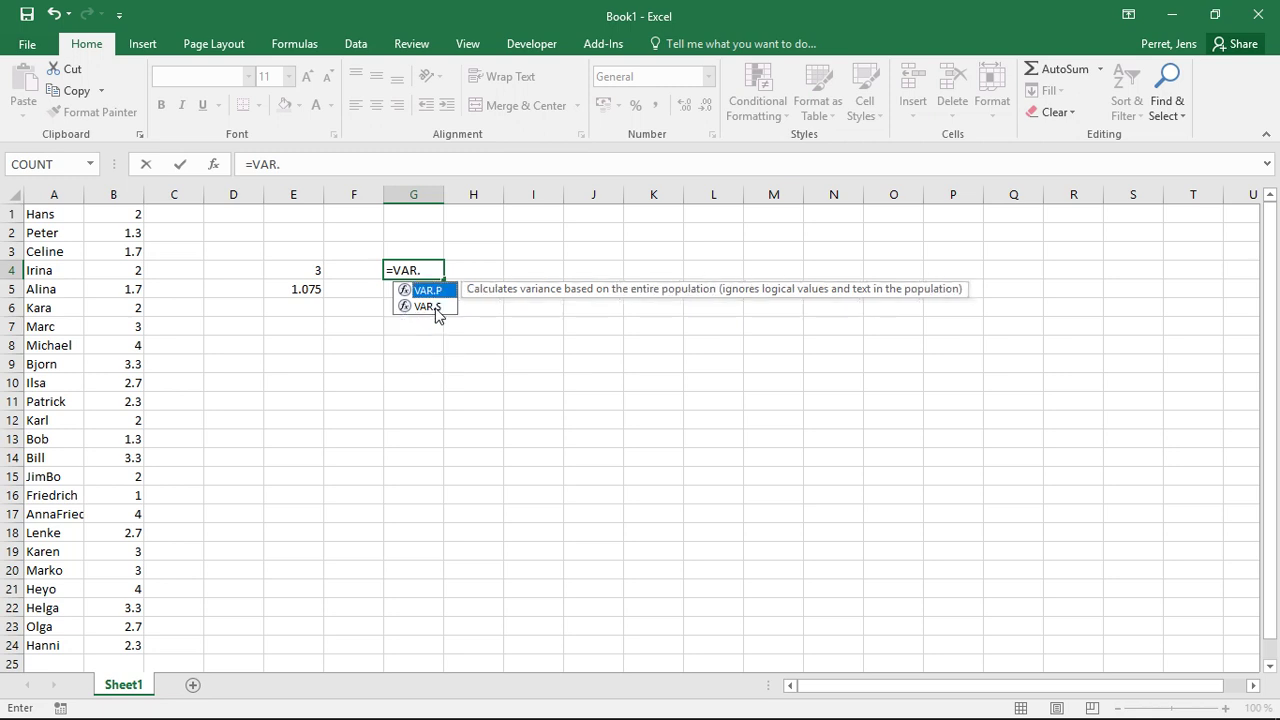
type("S")
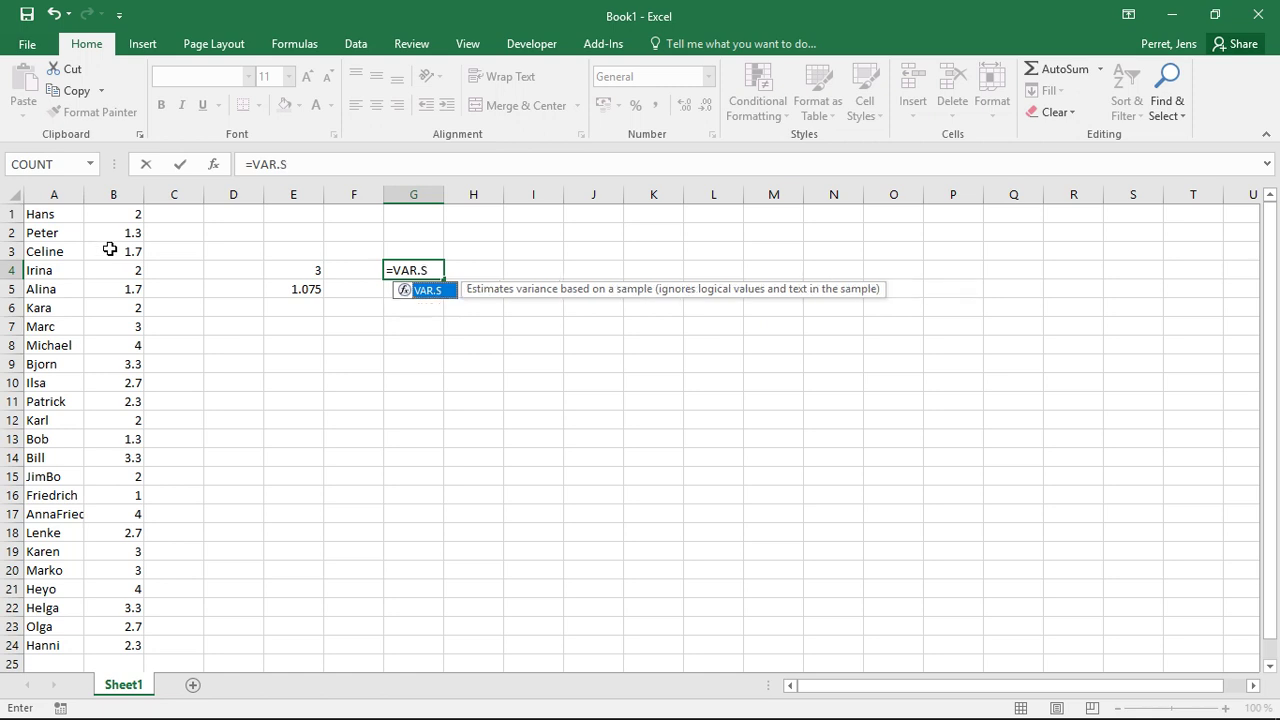
type("(")
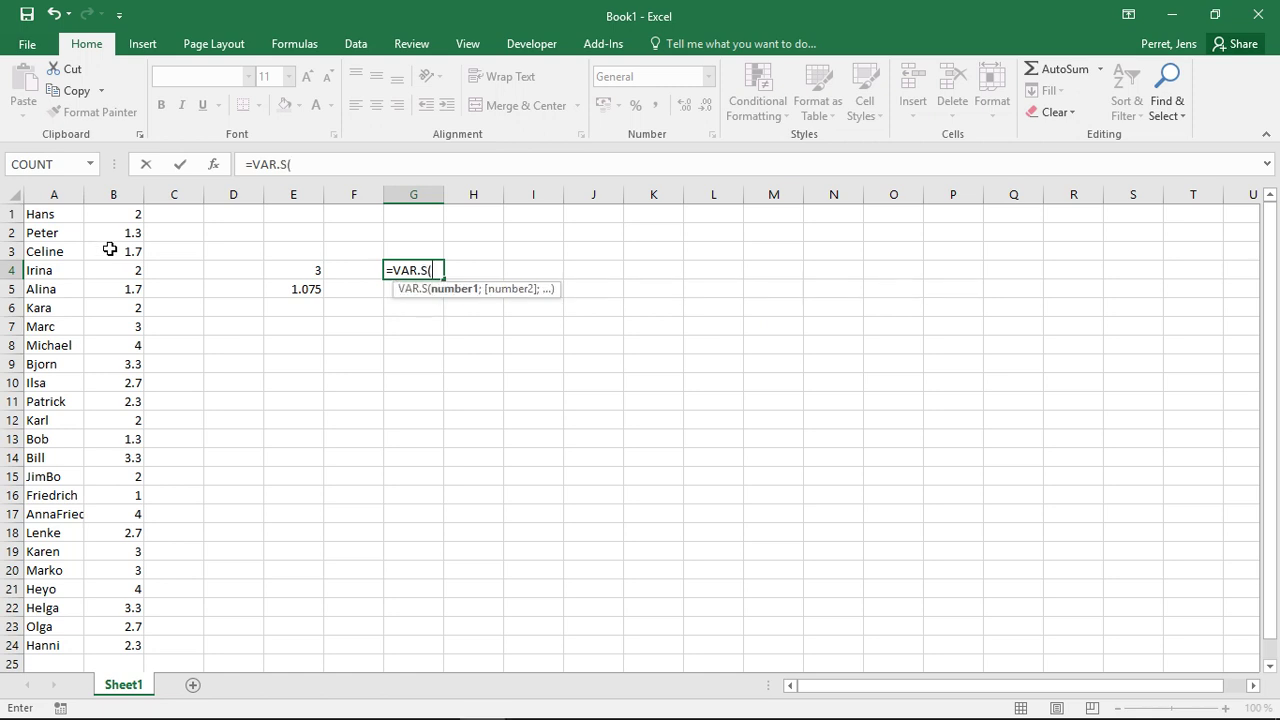
type("B:B)")
key("Return")
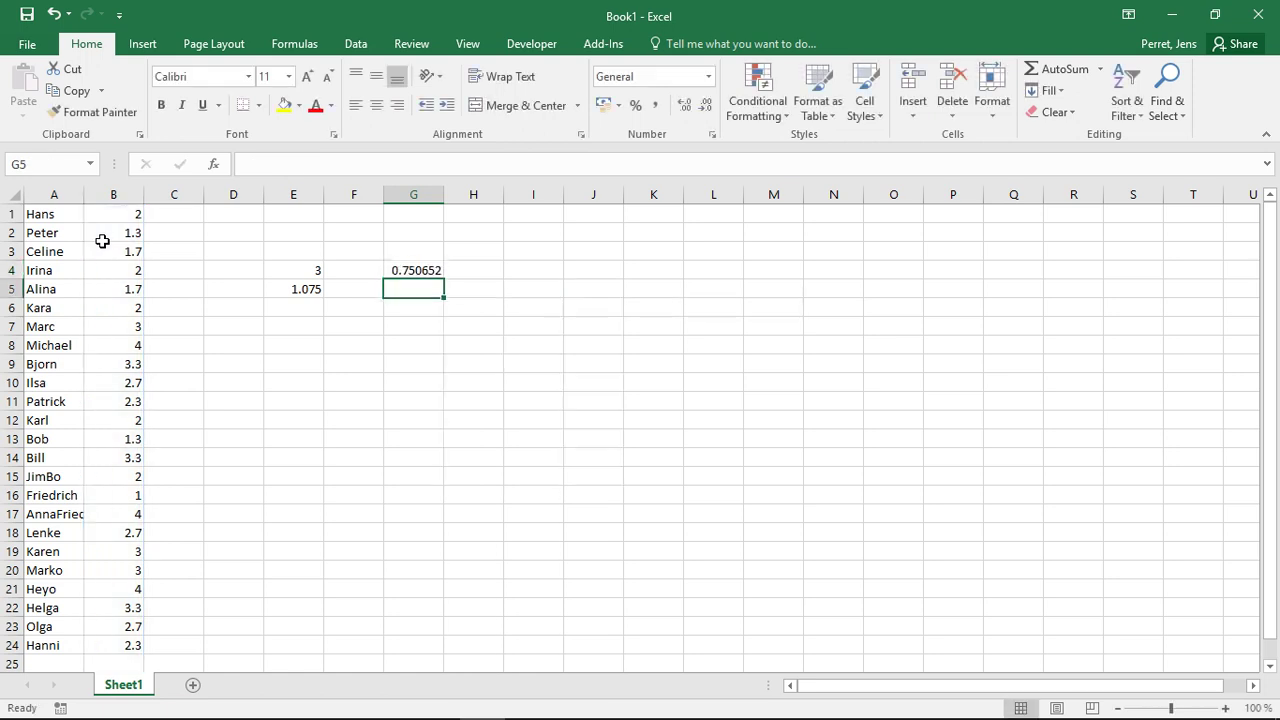
- Enter =SQRT(G4) in G5 to get the standard deviation 0.866402
key("Up")
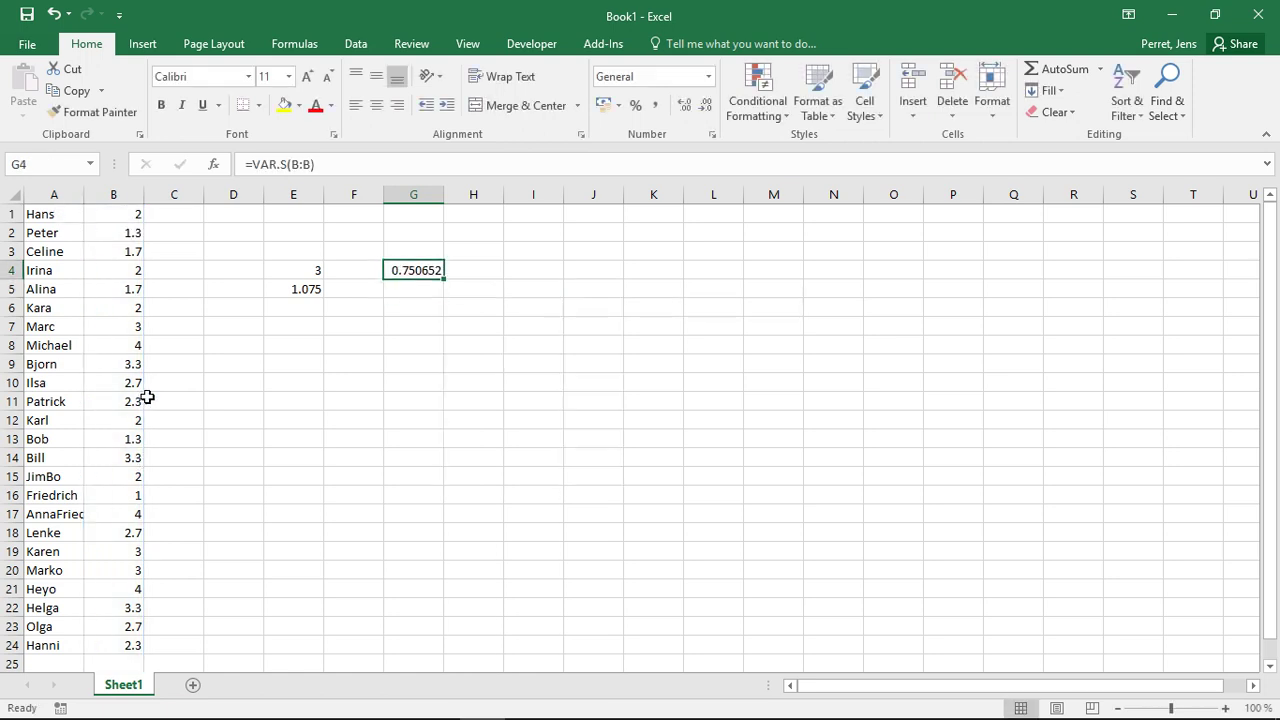
left_click(421, 289)
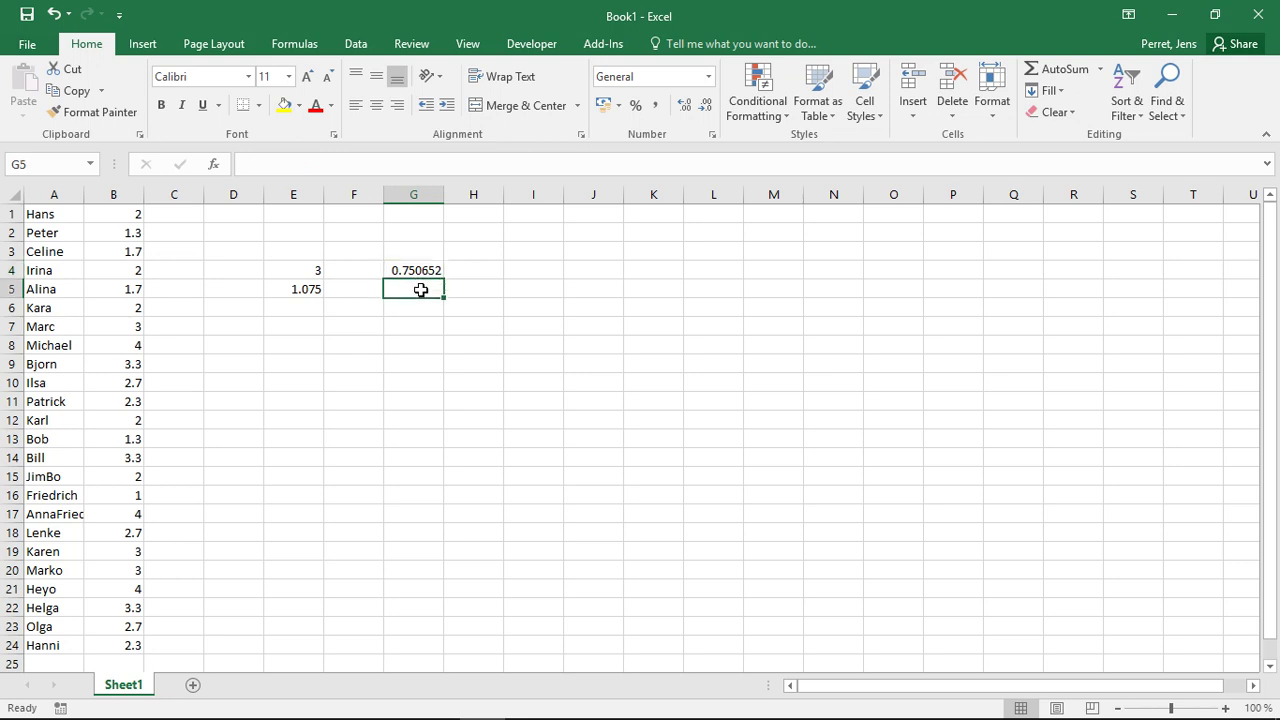
type("=SQRT(")
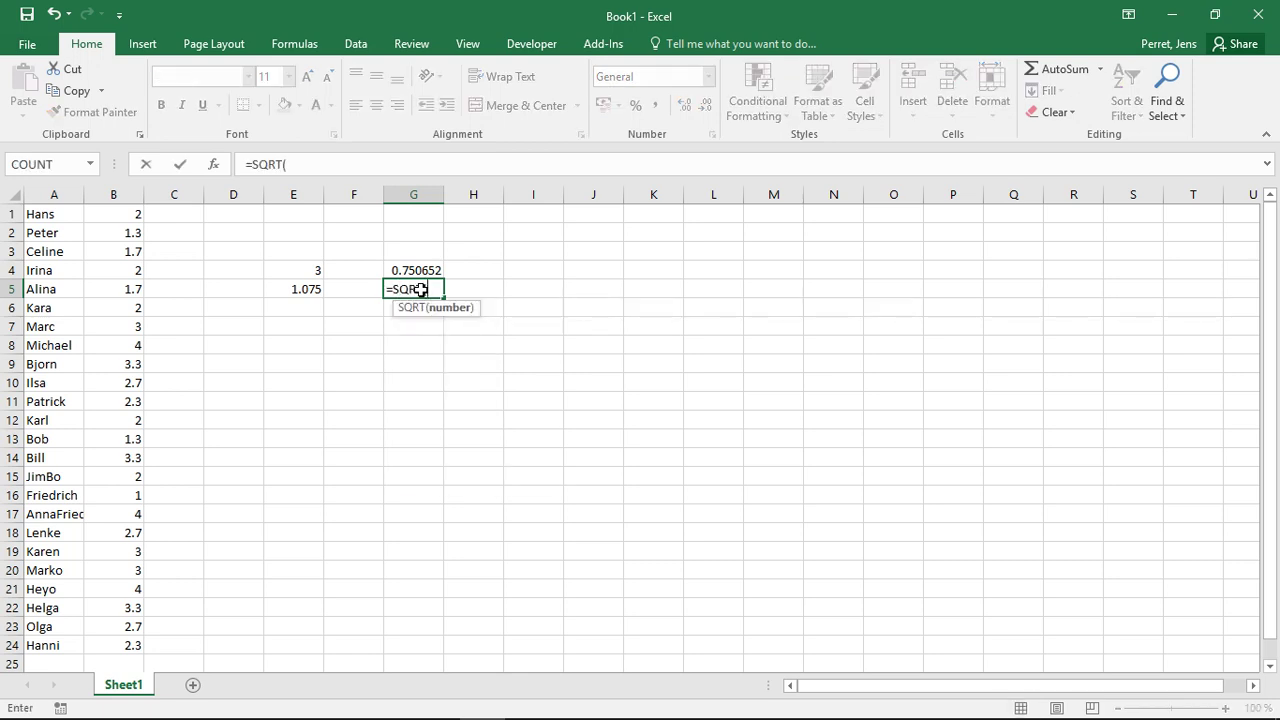
key("Up")
type(")")
key("Return")
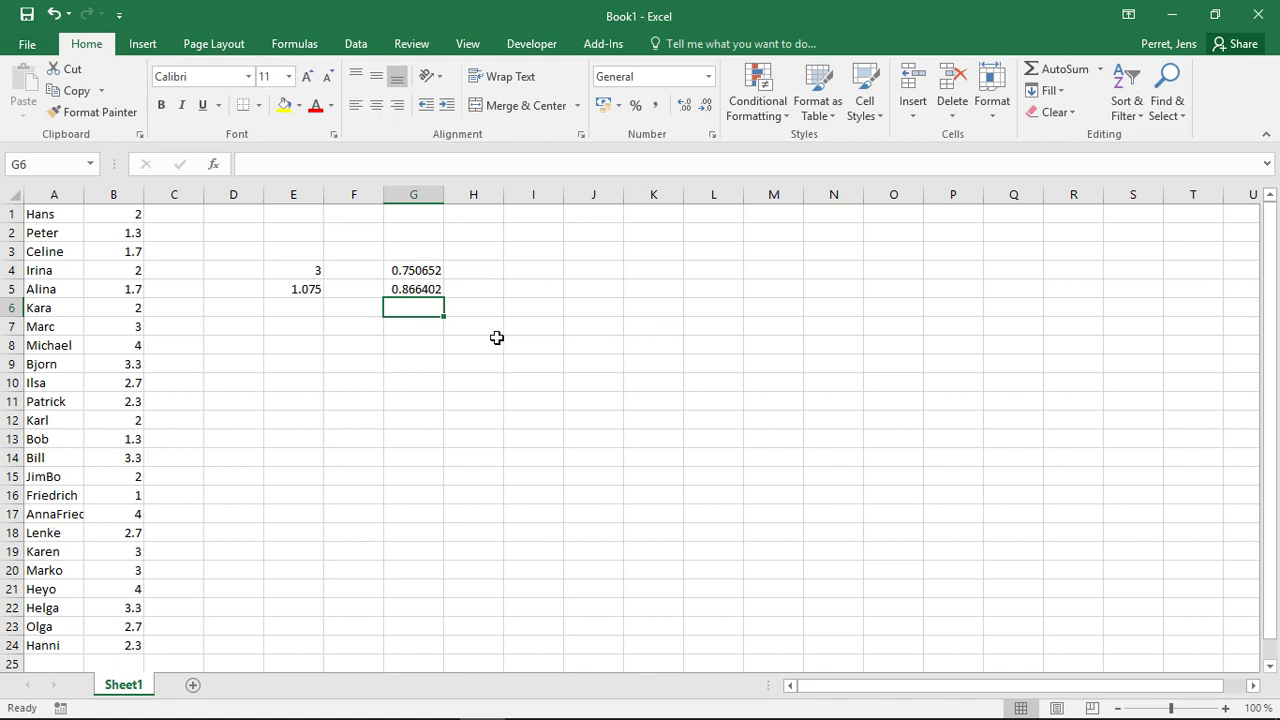
- Enter =STDEV.S(B1:B24) in G6, confirming the standard deviation of 0.866402
type("=ST")
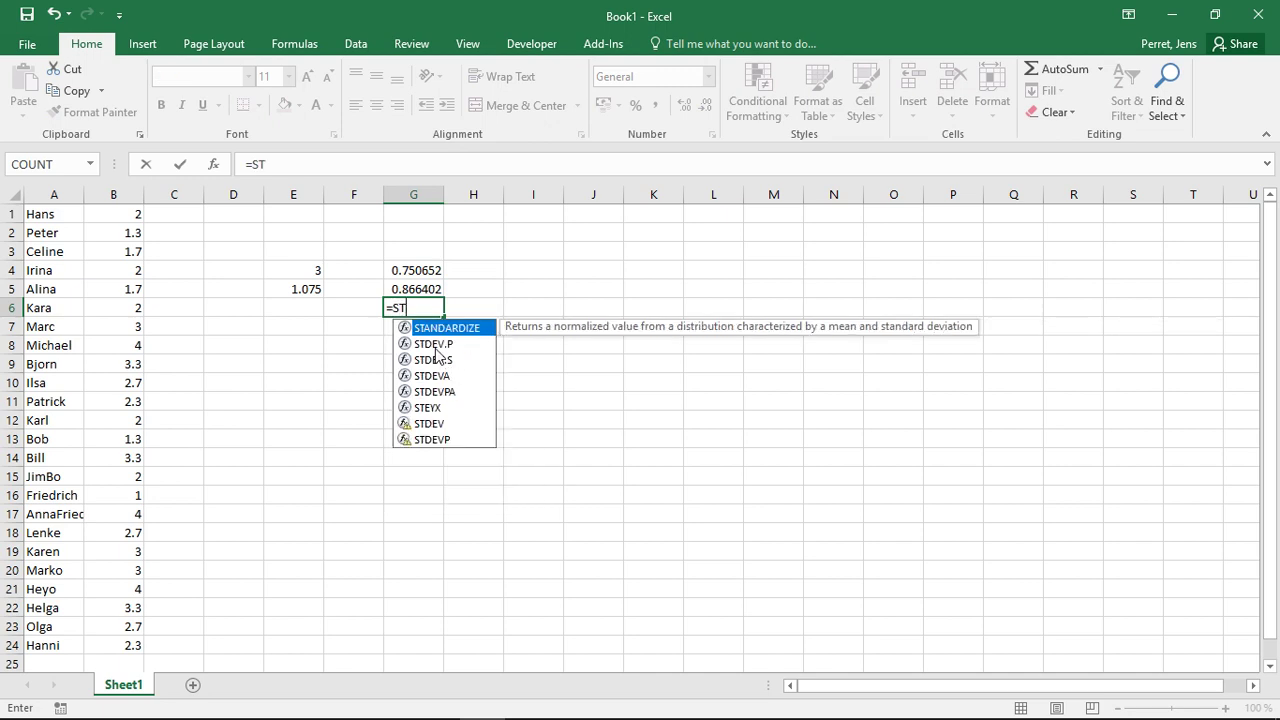
type("A")
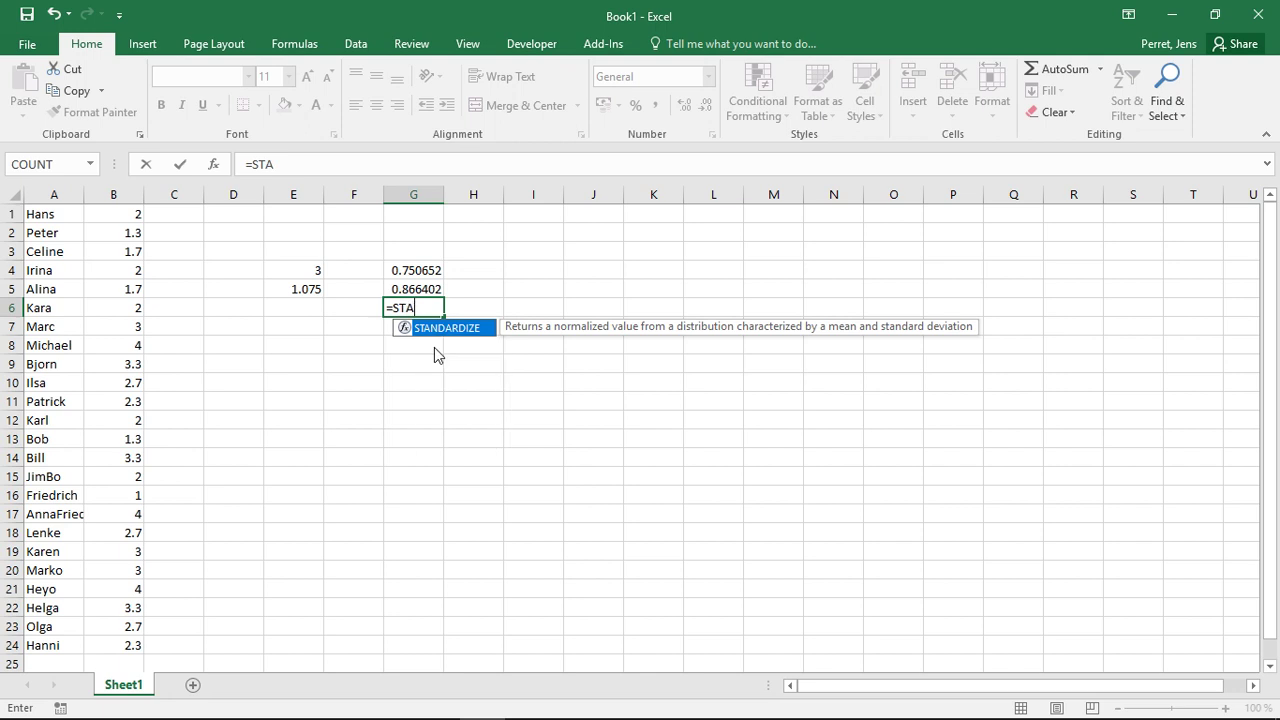
key("BackSpace")
type("D")
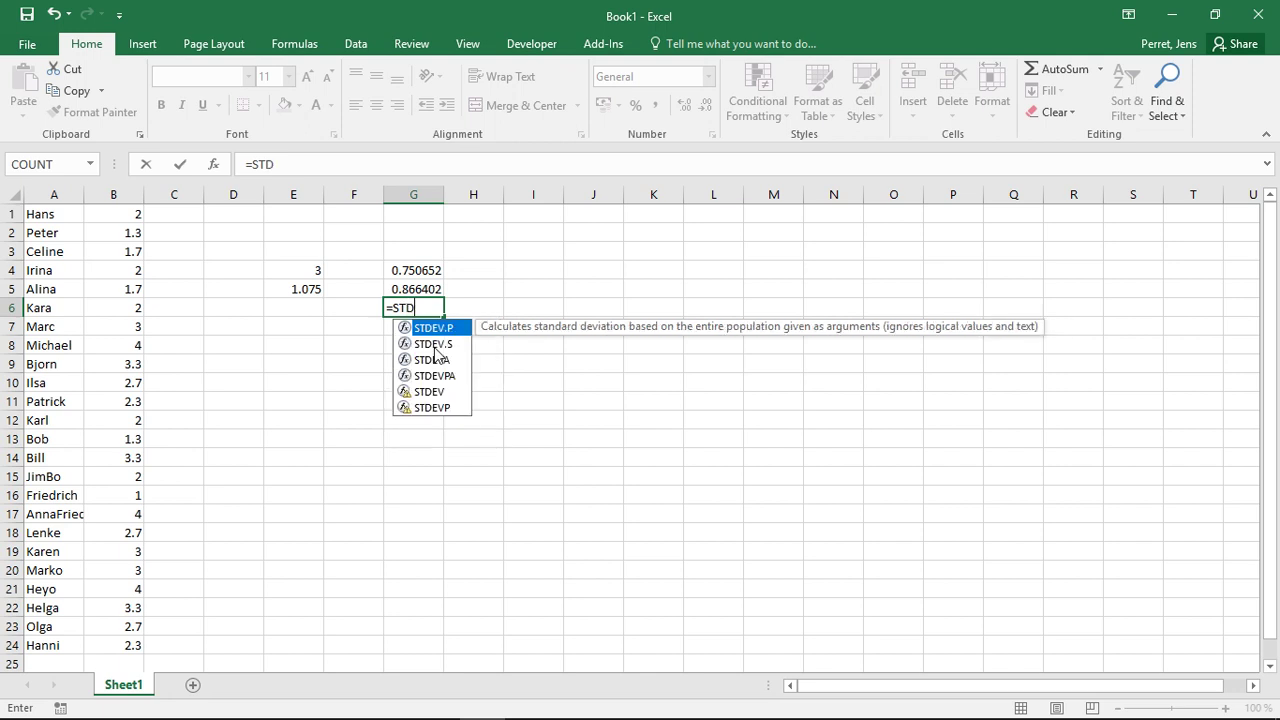
type("EV")
type(".S(")
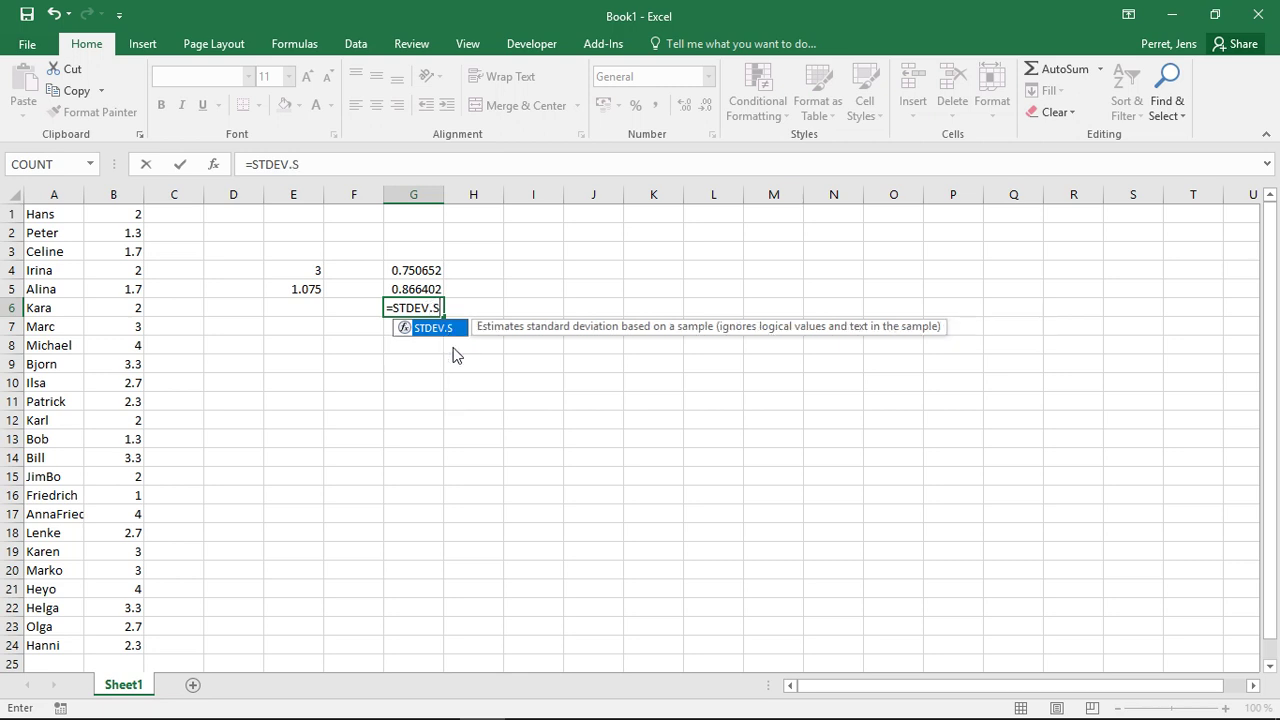
left_click(117, 218)
key("ctrl+shift+Down")
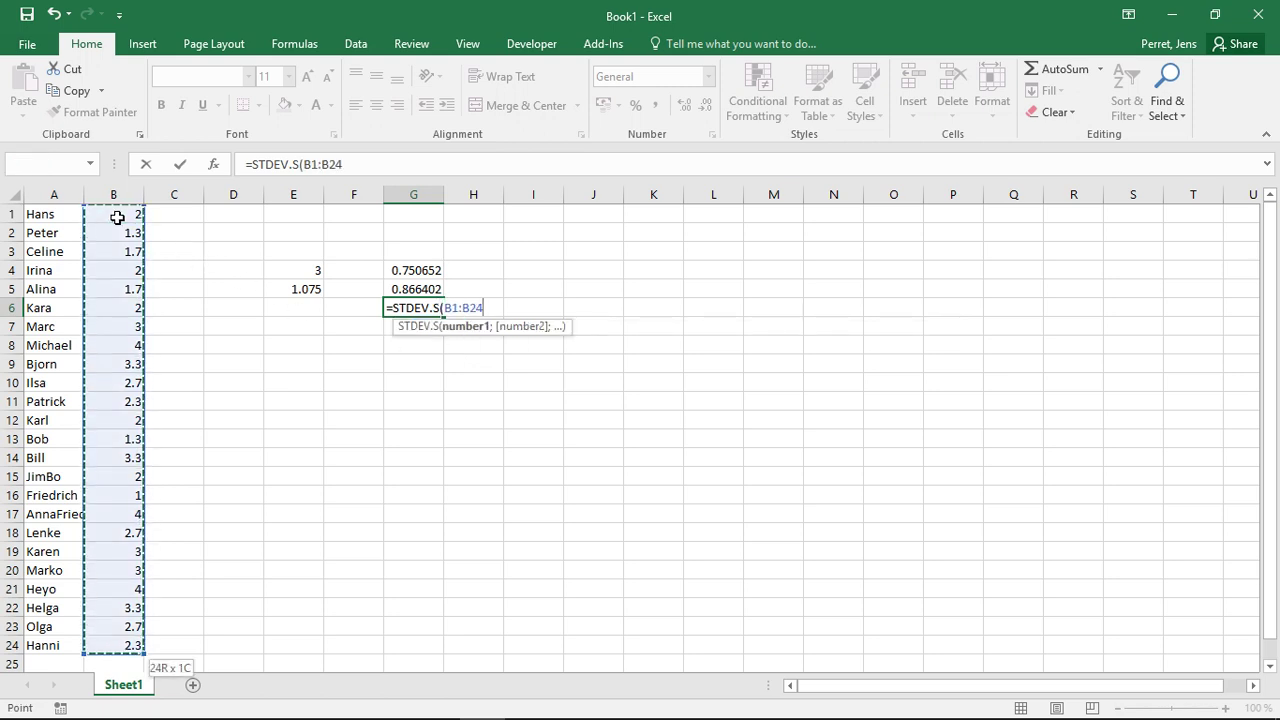
key("ctrl+Return")
key("Return")
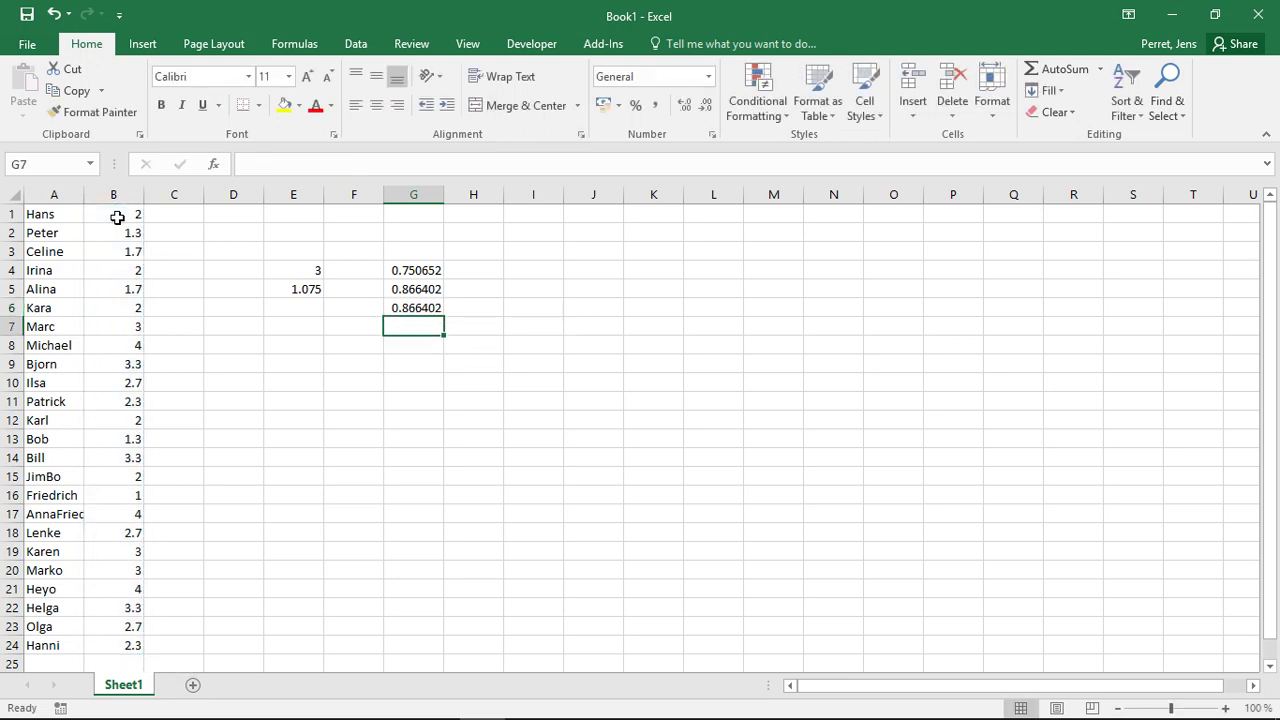
left_click(436, 289)
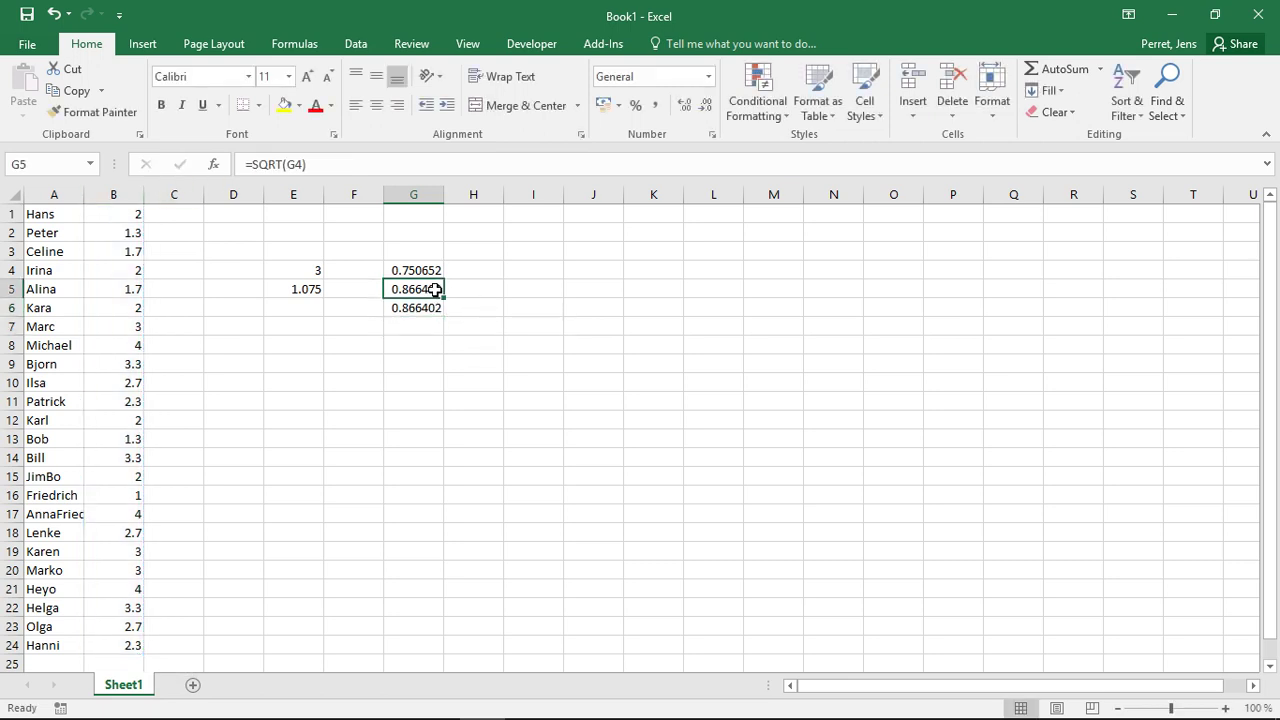
left_click(414, 268)
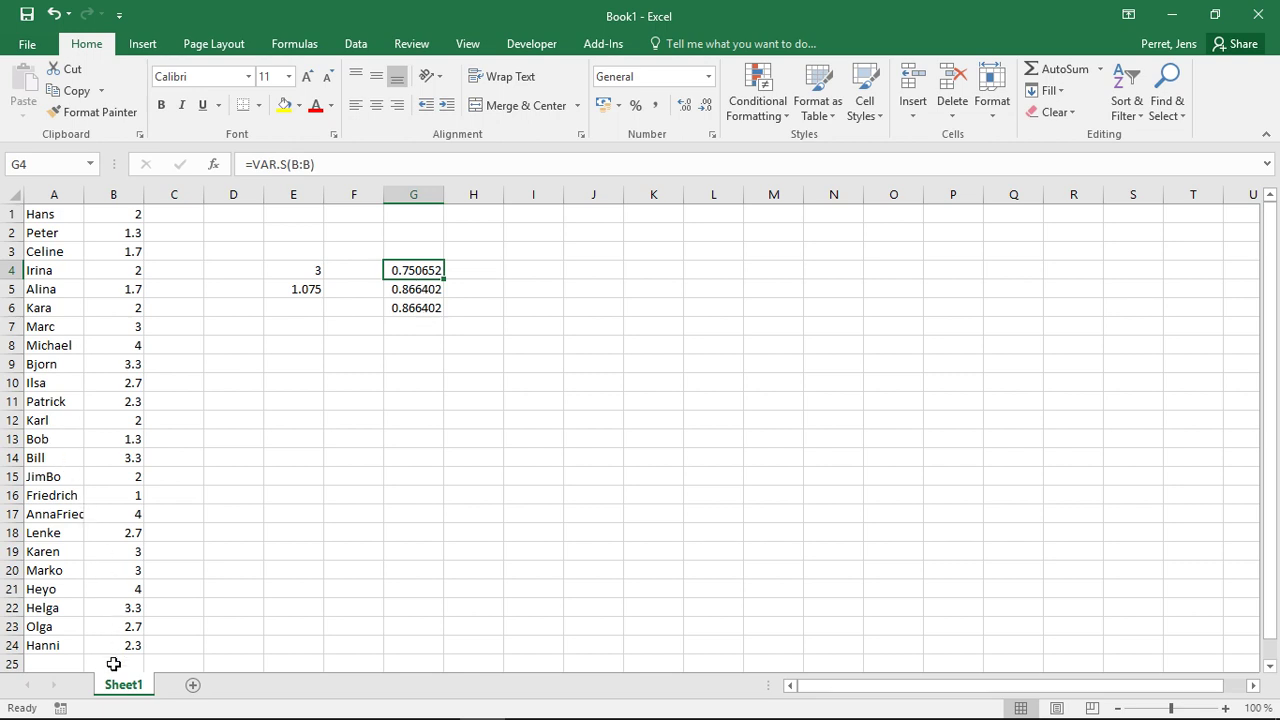
left_click(425, 309)
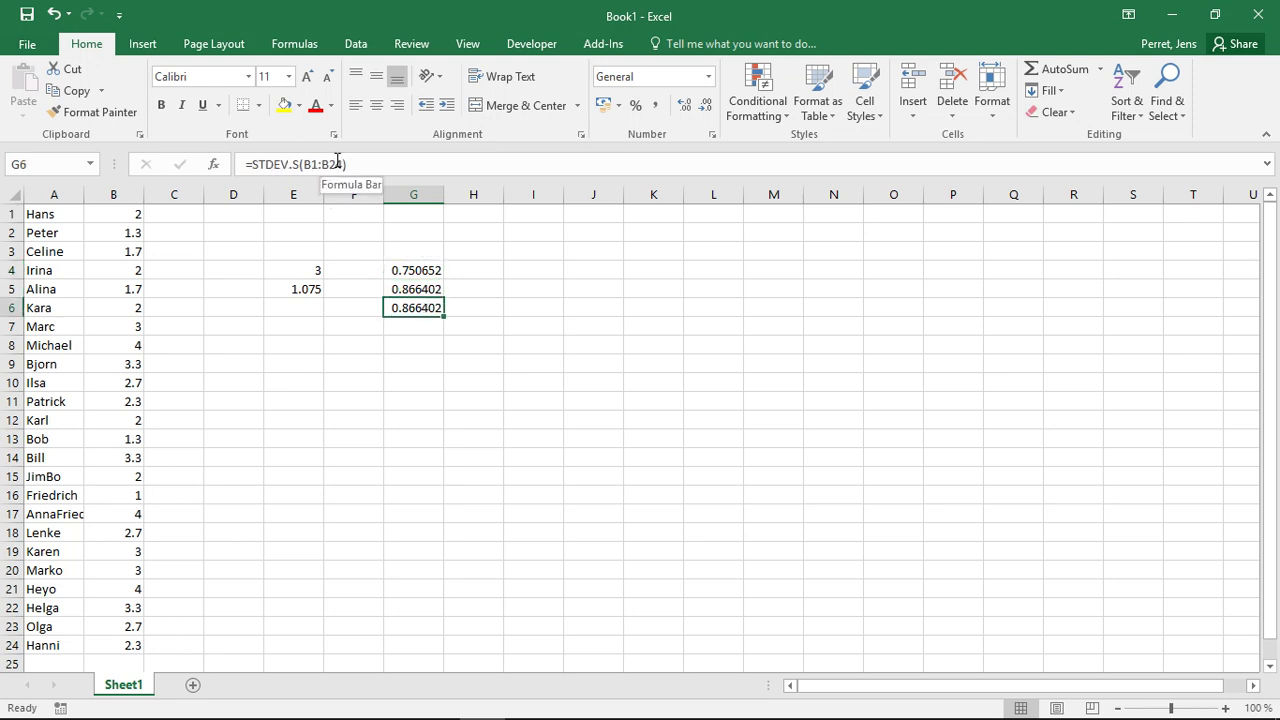
left_click(414, 268)
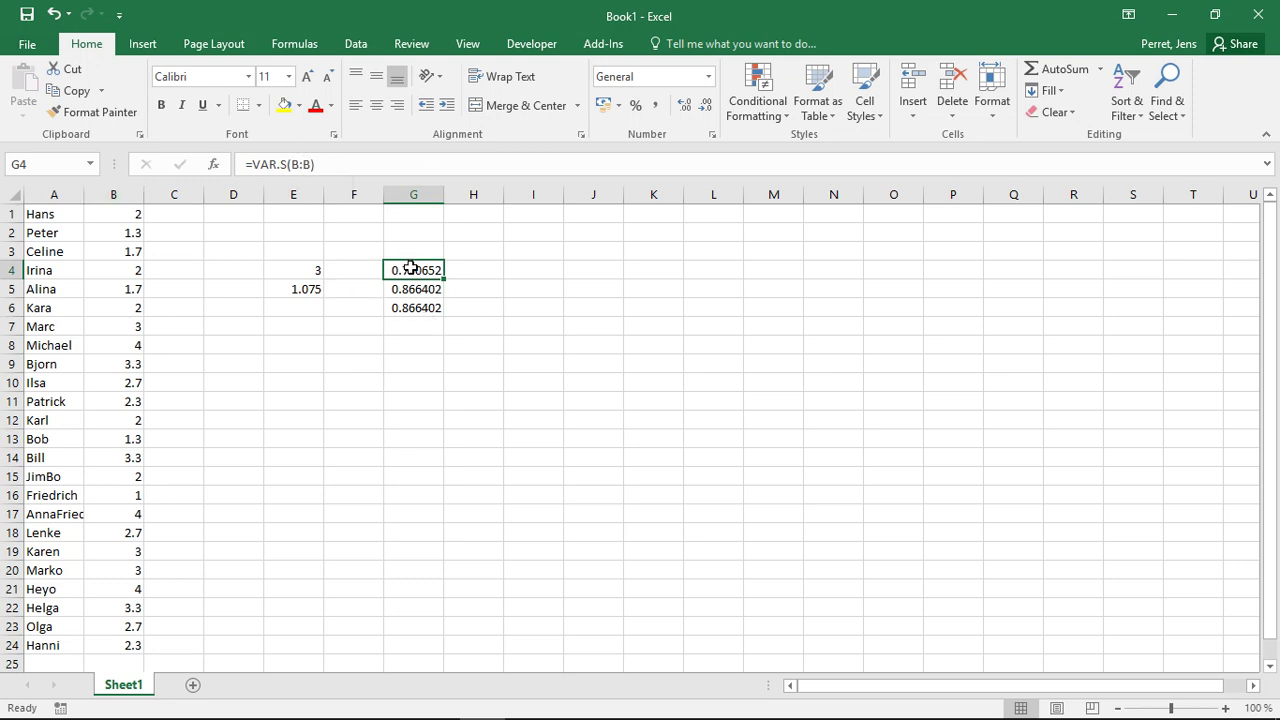
key("Down")
key("Down")
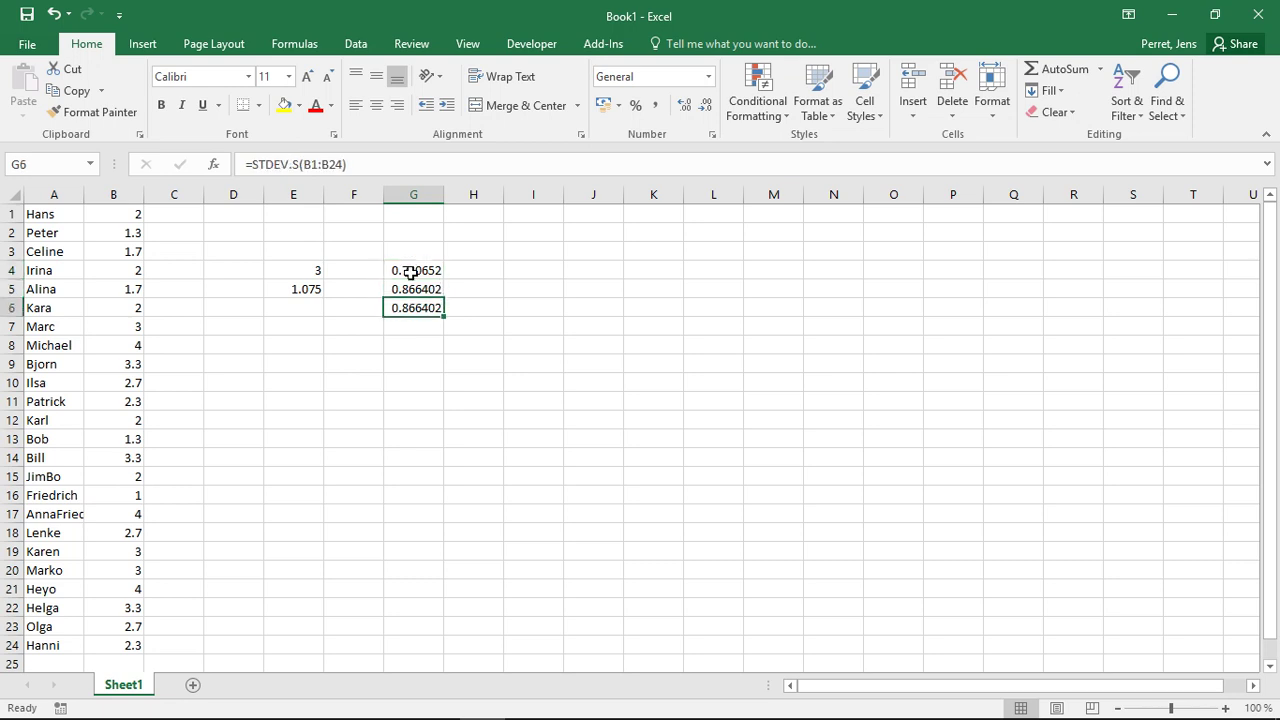
key("Up")
key("Down")
key("Down")
key("Down")
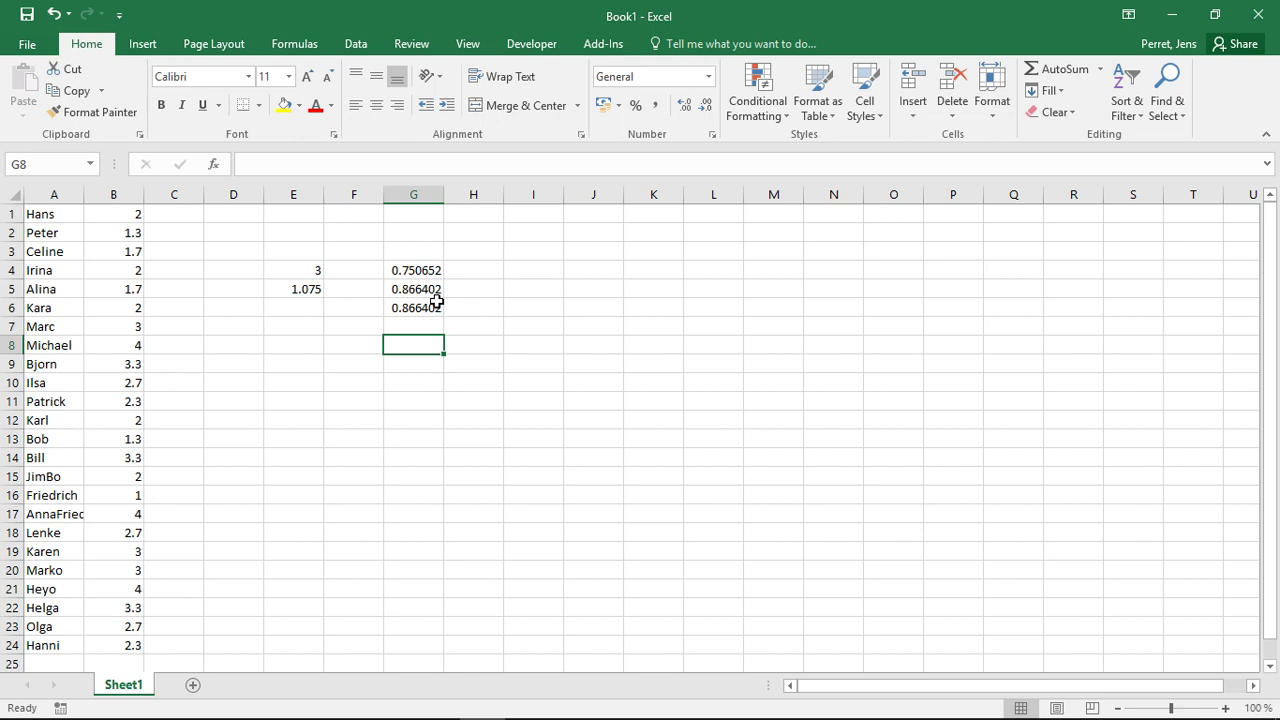
- Enter =G6/AVERAGE(B:B) in G8 for a coefficient of variation of 0.343129
type("=")
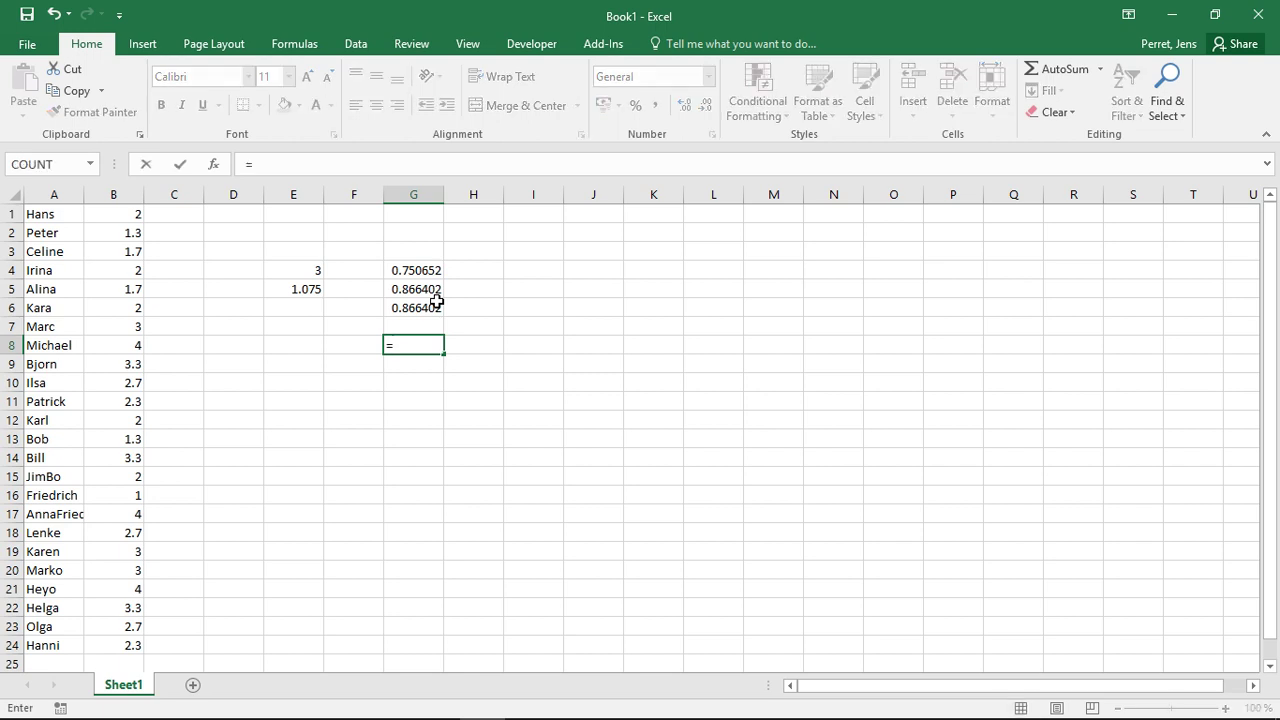
key("Up")
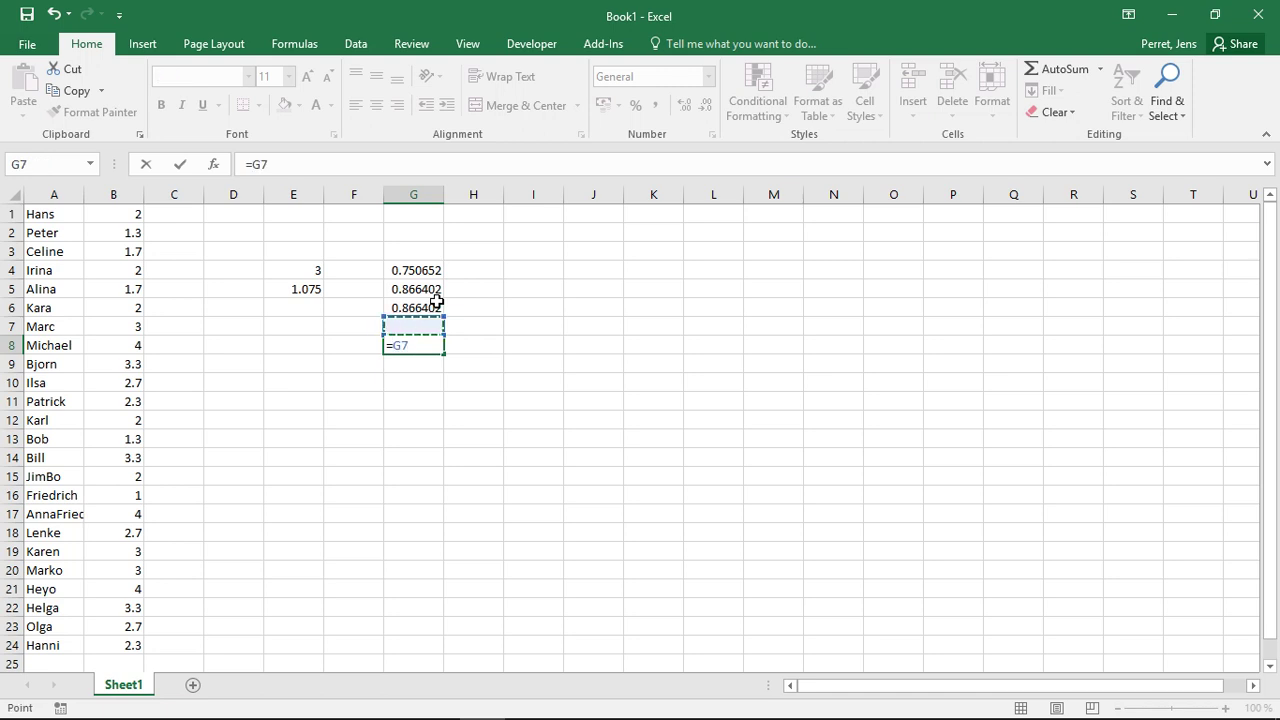
key("Up")
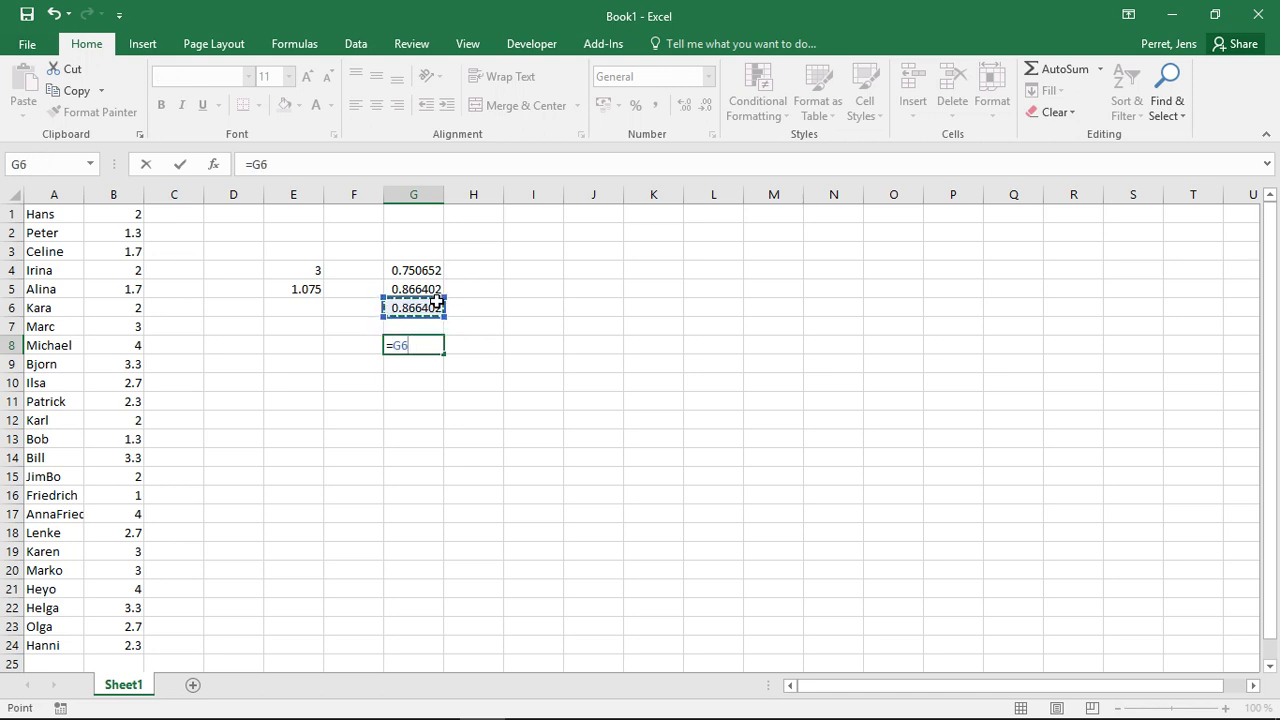
type("/AVER")
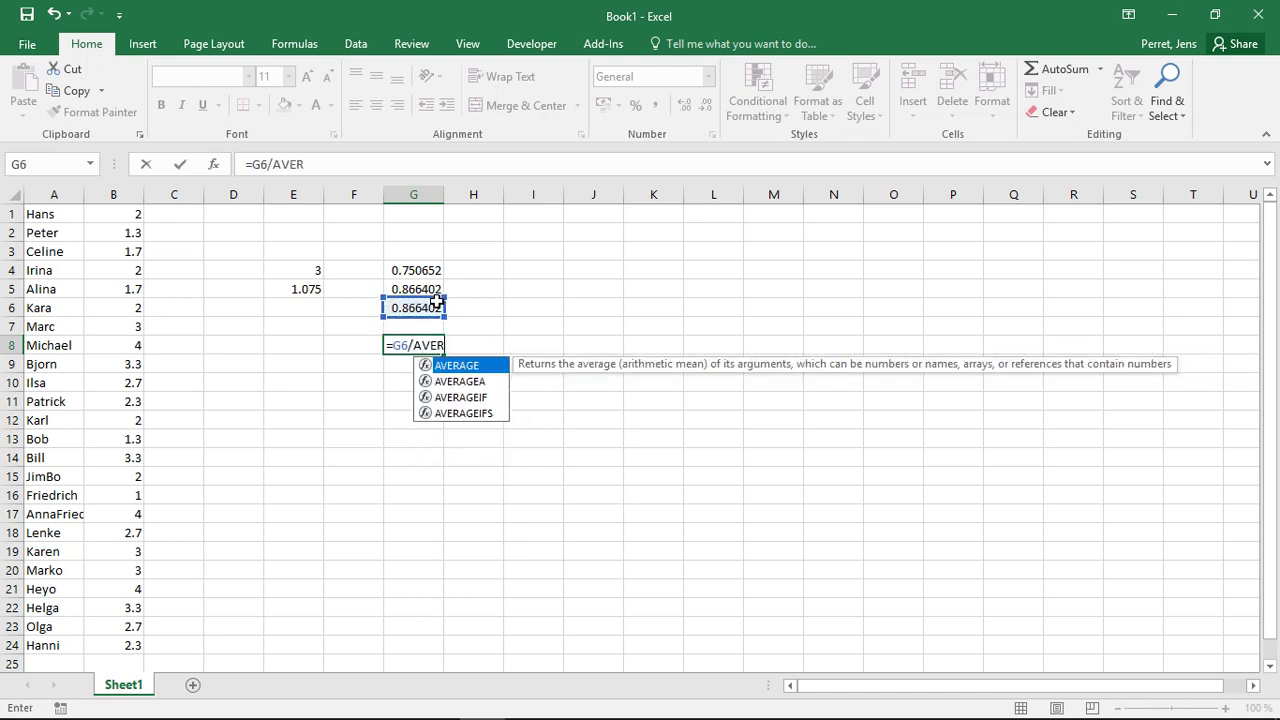
type("AGE(B:B")
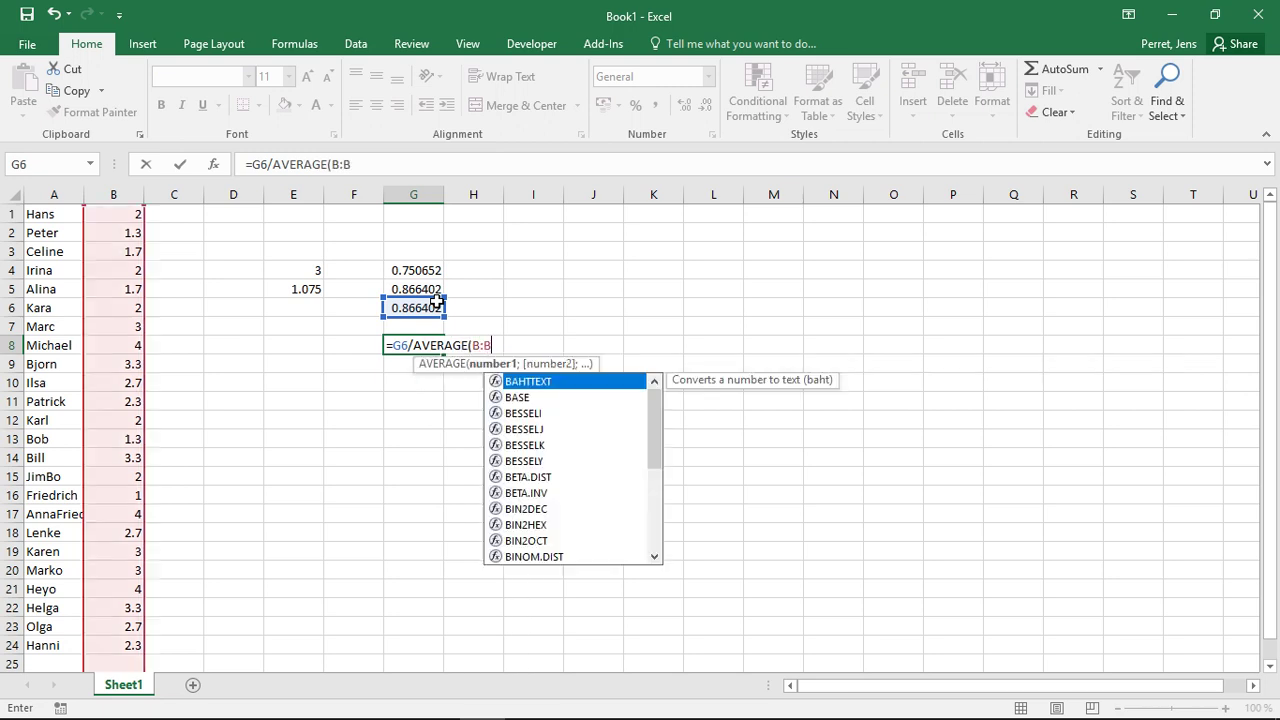
type(")")
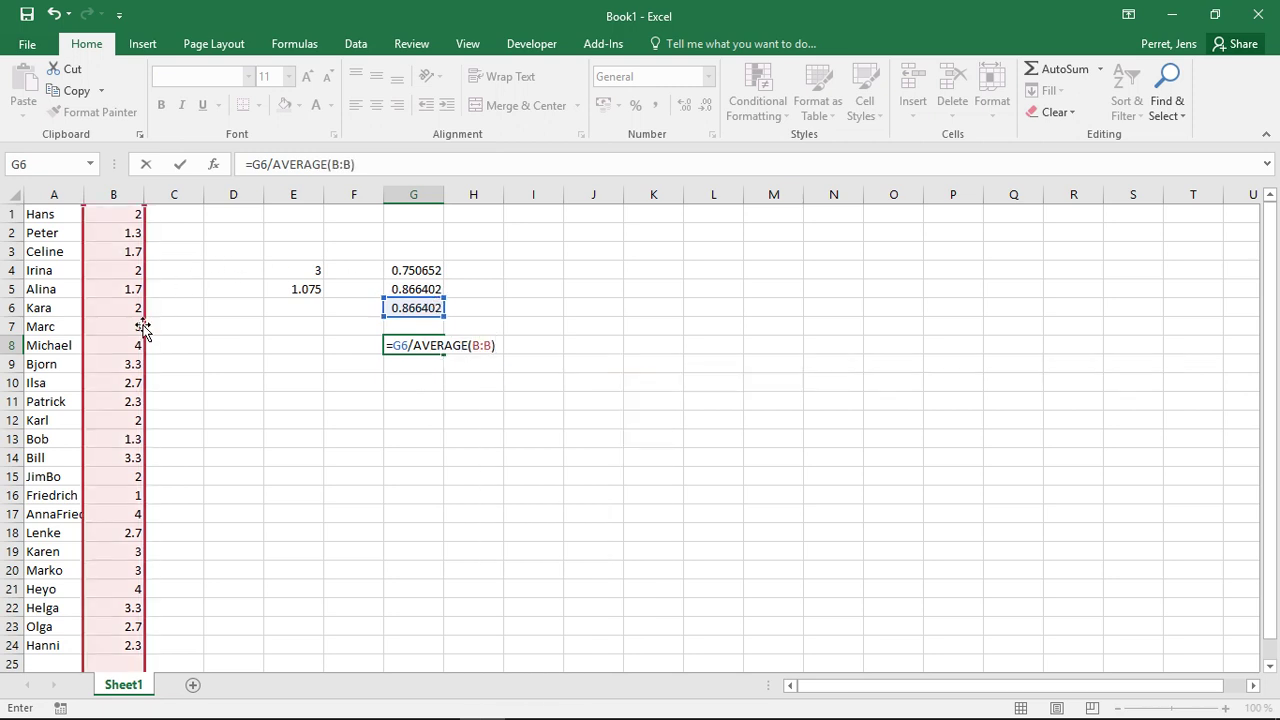
key("Return")
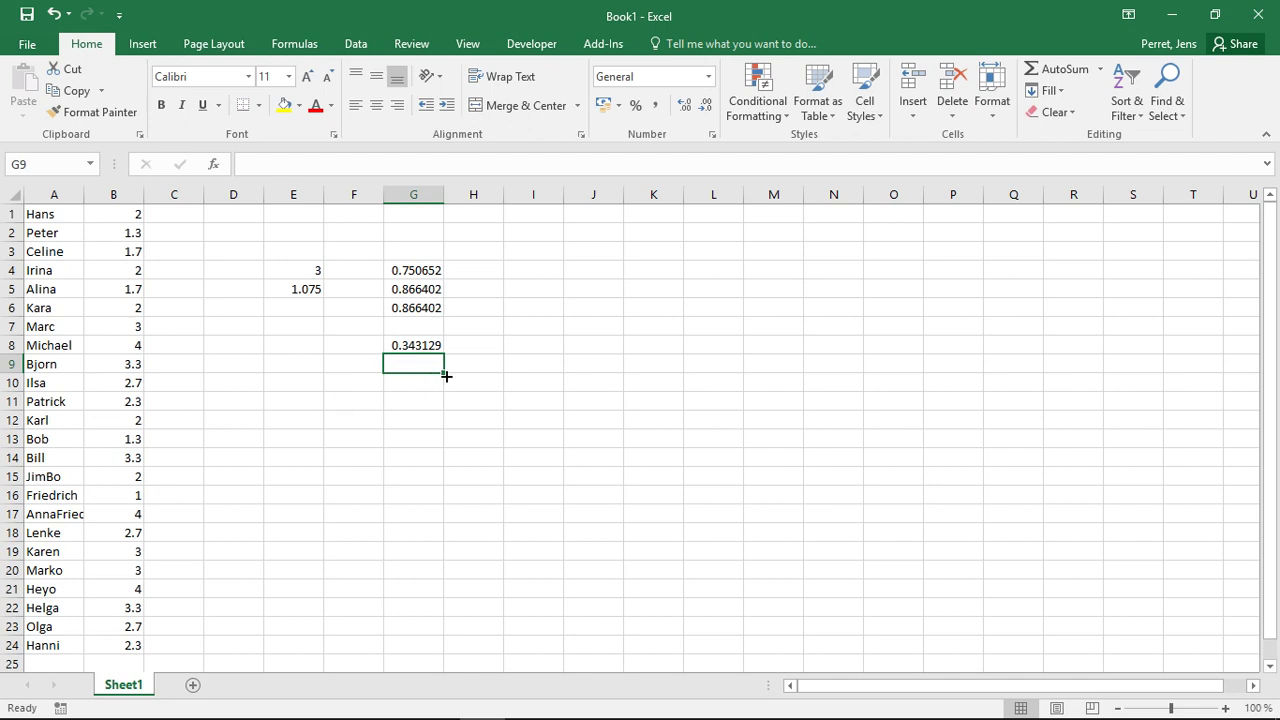